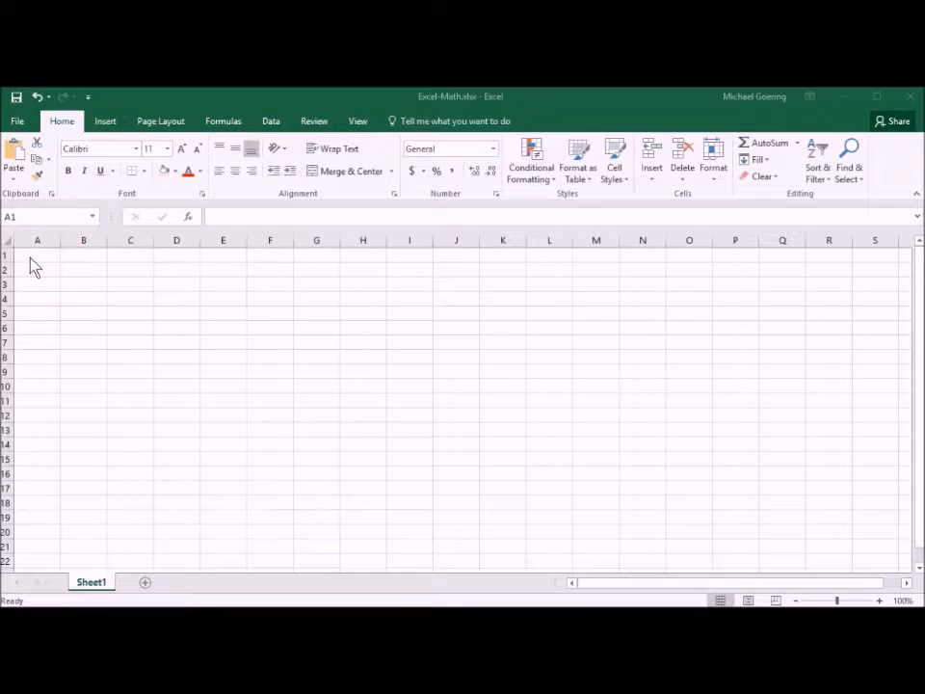
# Step: Narrow columns A and G and reduce the height of rows 1 and 10 to form thin border strips
pyautogui.click(36, 256)
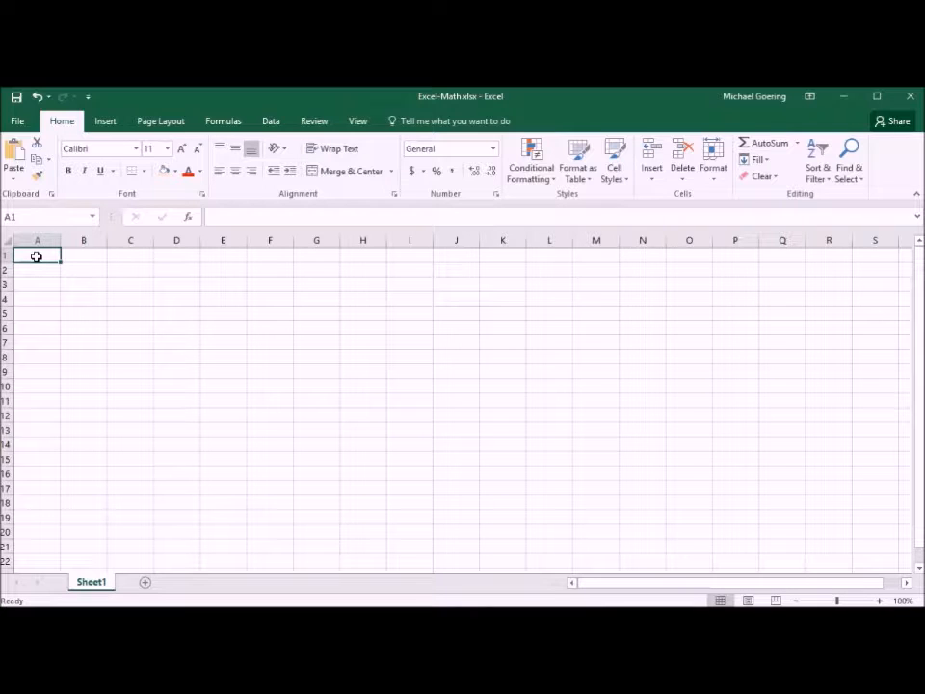
pyautogui.click(771, 617)
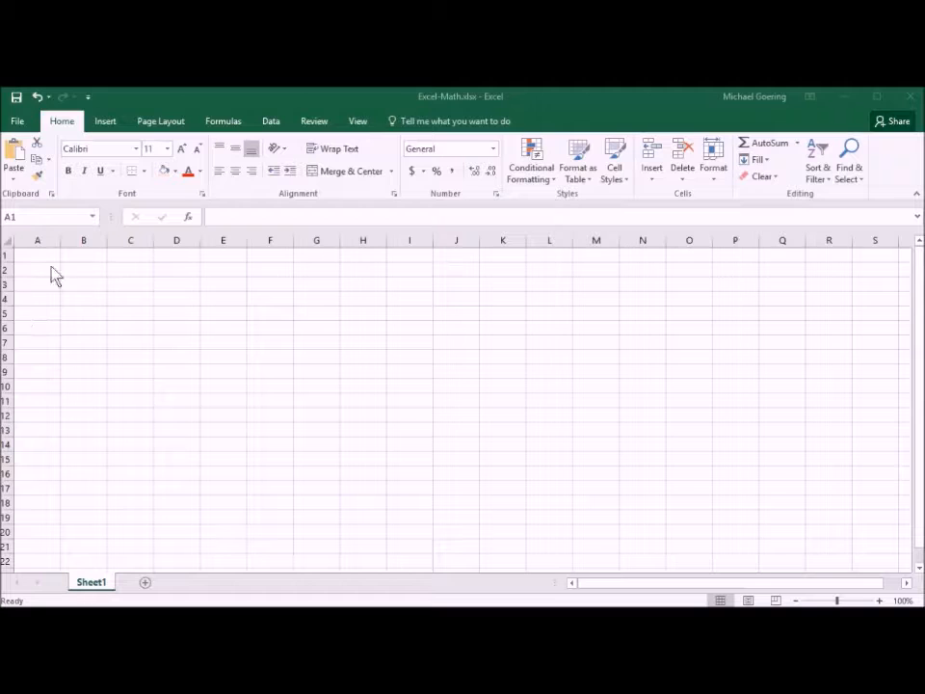
pyautogui.click(59, 240)
pyautogui.moveTo(60, 240); pyautogui.dragTo(24, 242)
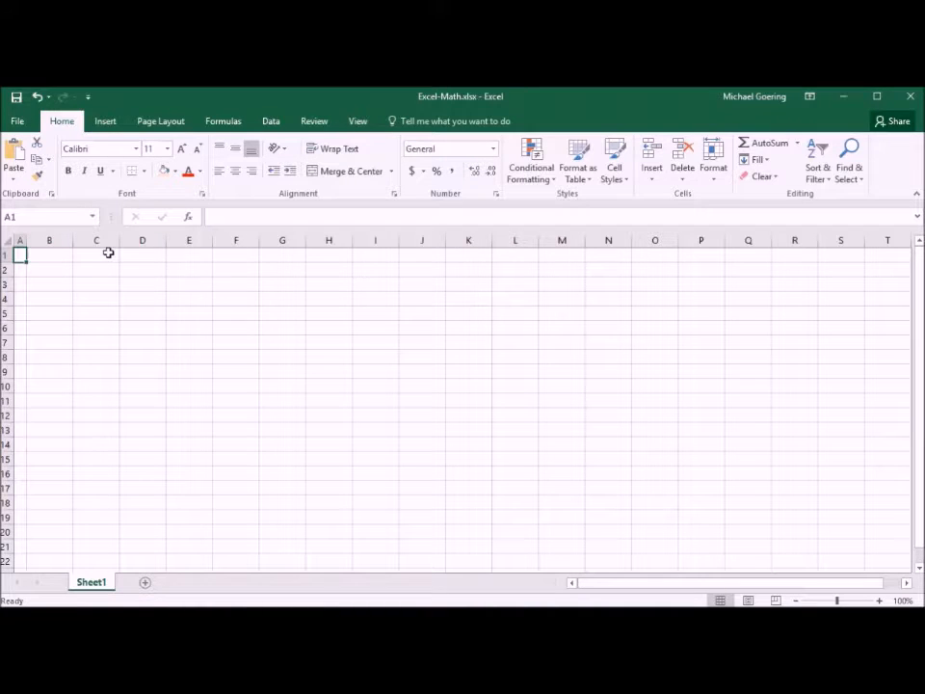
pyautogui.moveTo(308, 244); pyautogui.dragTo(270, 241)
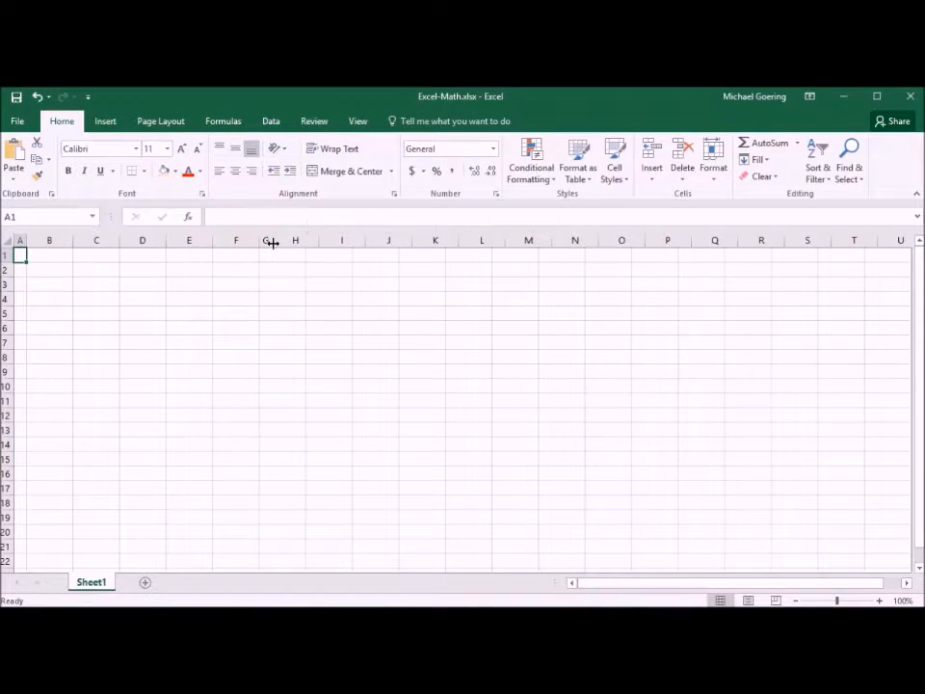
pyautogui.moveTo(6, 262); pyautogui.dragTo(5, 256)
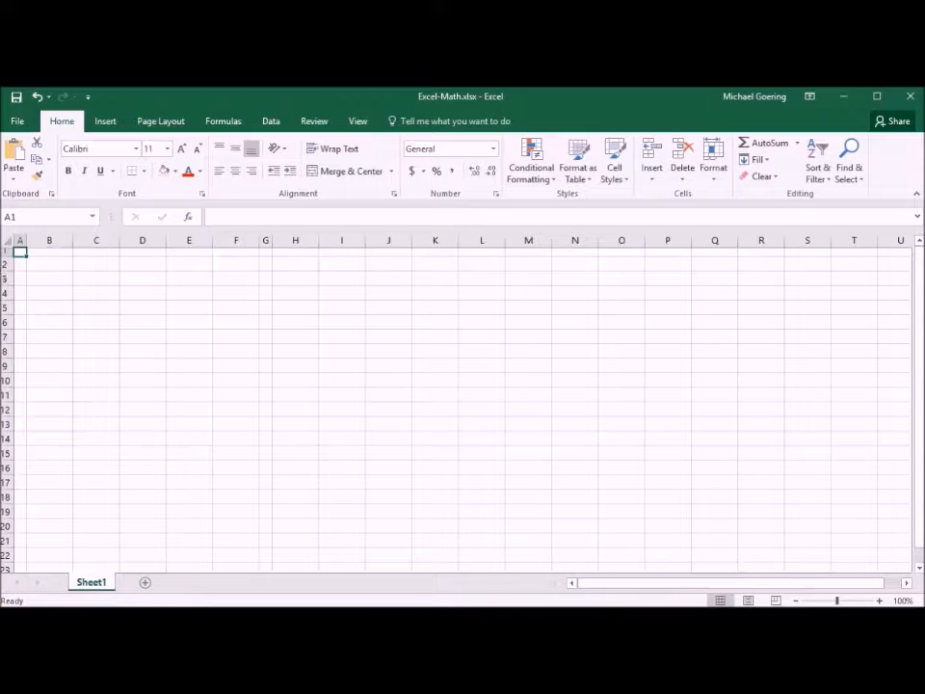
pyautogui.moveTo(6, 388); pyautogui.dragTo(9, 383)
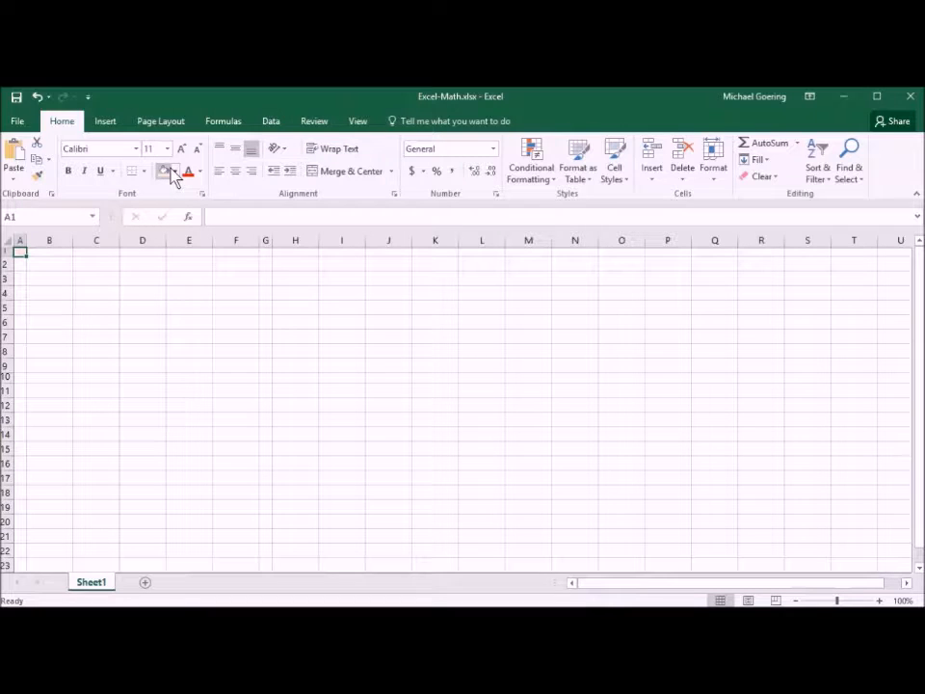
# Step: Fill the border cells A1:A10, B10:G10, A1:G1 and G2:G9 with light orange to frame the table area
pyautogui.moveTo(20, 252); pyautogui.dragTo(260, 375)
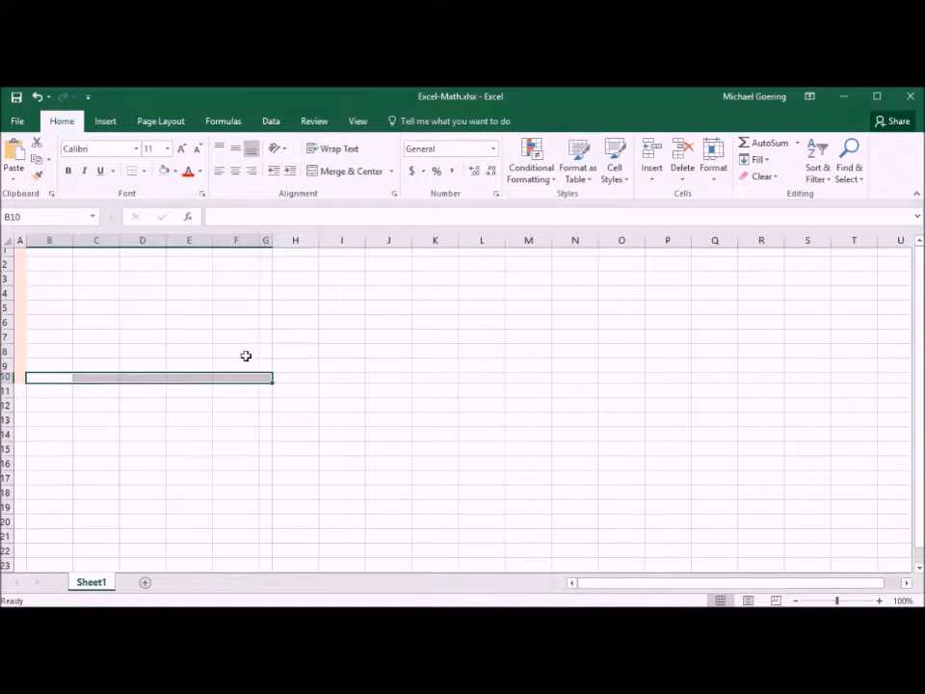
pyautogui.click(164, 171)
pyautogui.moveTo(25, 251); pyautogui.dragTo(264, 251)
pyautogui.click(165, 171)
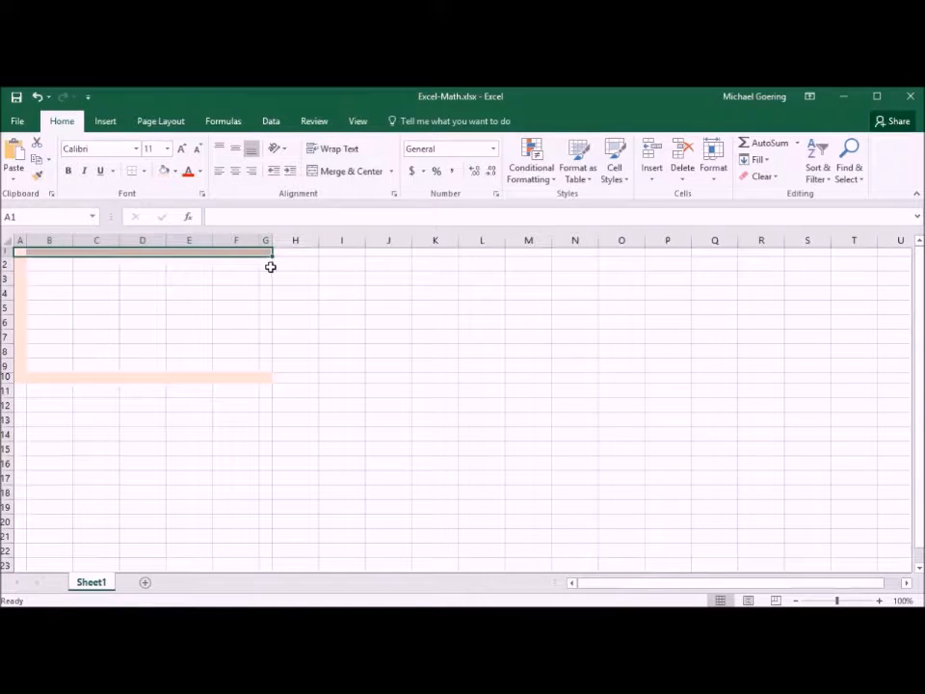
pyautogui.click(267, 262)
pyautogui.moveTo(267, 262); pyautogui.dragTo(264, 370)
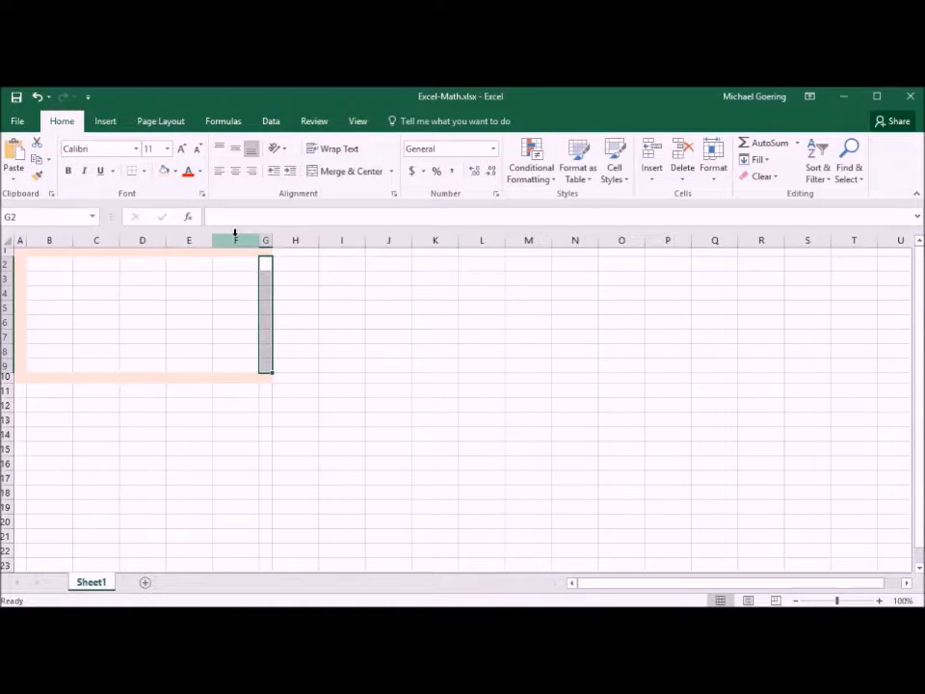
pyautogui.click(167, 170)
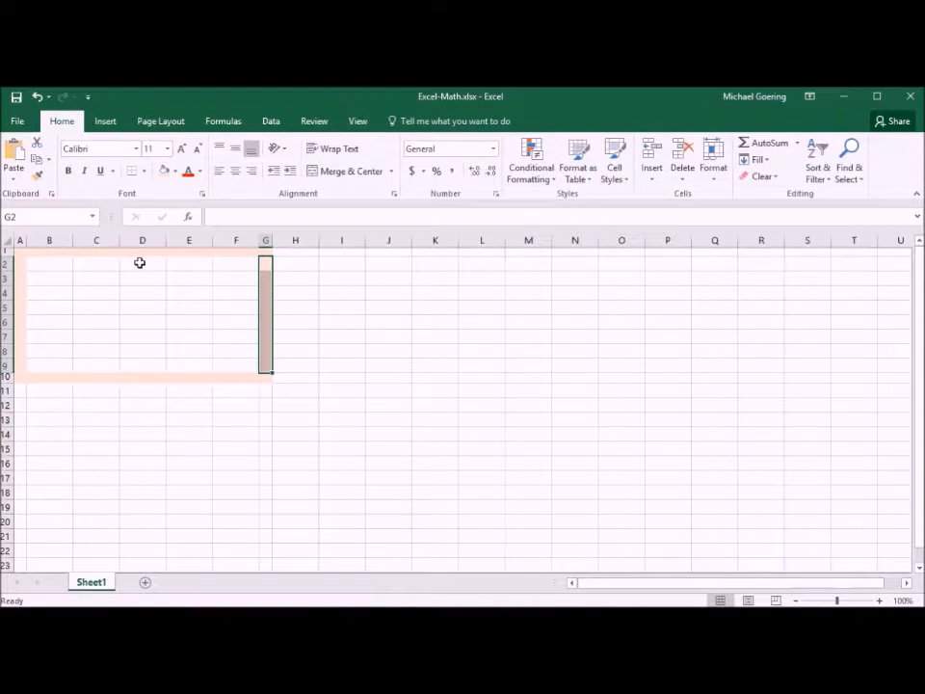
# Step: Merge and center C2:E2 and C3:E3, and turn B4:F4 into a thin light orange divider row
pyautogui.moveTo(108, 262); pyautogui.dragTo(181, 263)
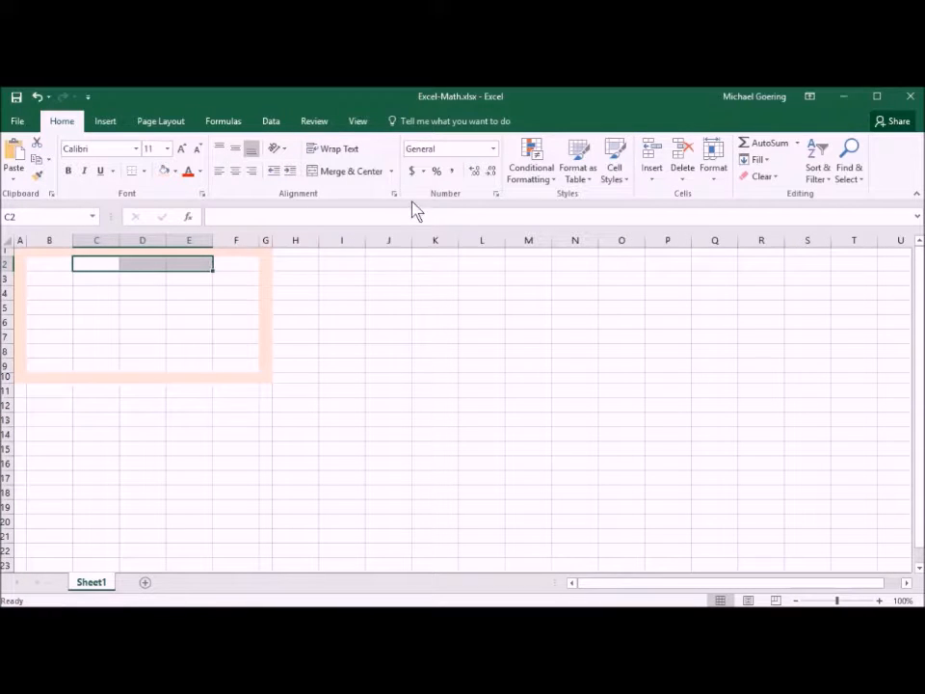
pyautogui.click(347, 173)
pyautogui.moveTo(106, 279); pyautogui.dragTo(198, 276)
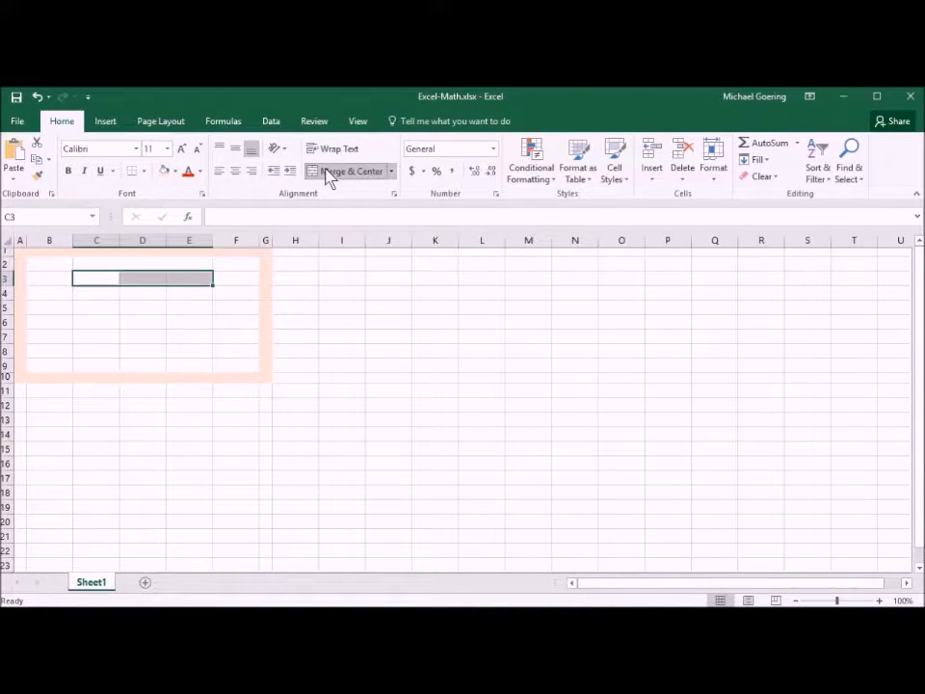
pyautogui.click(328, 174)
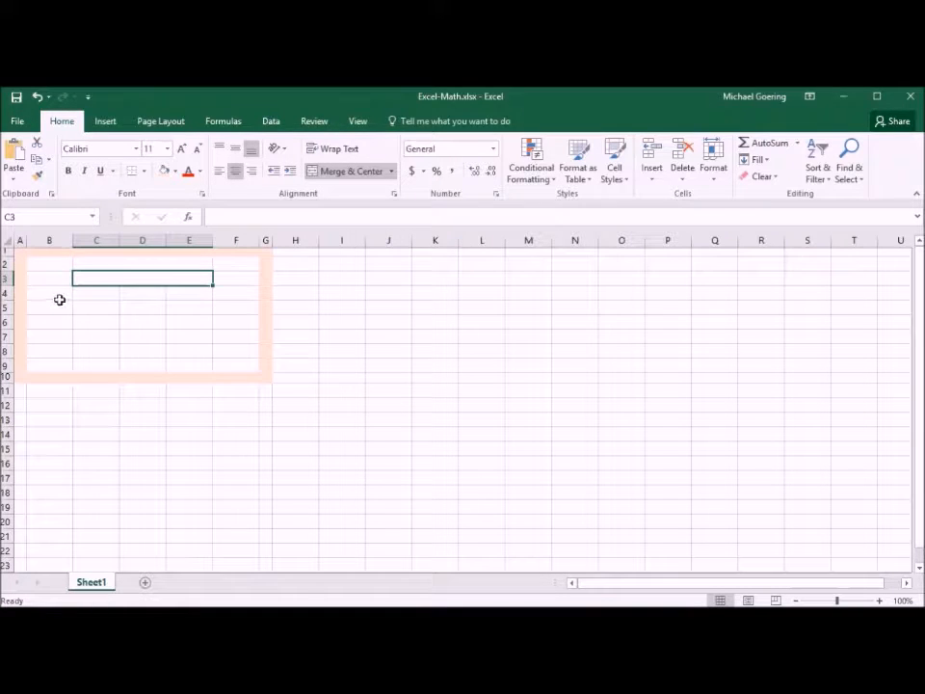
pyautogui.moveTo(6, 297); pyautogui.dragTo(250, 291)
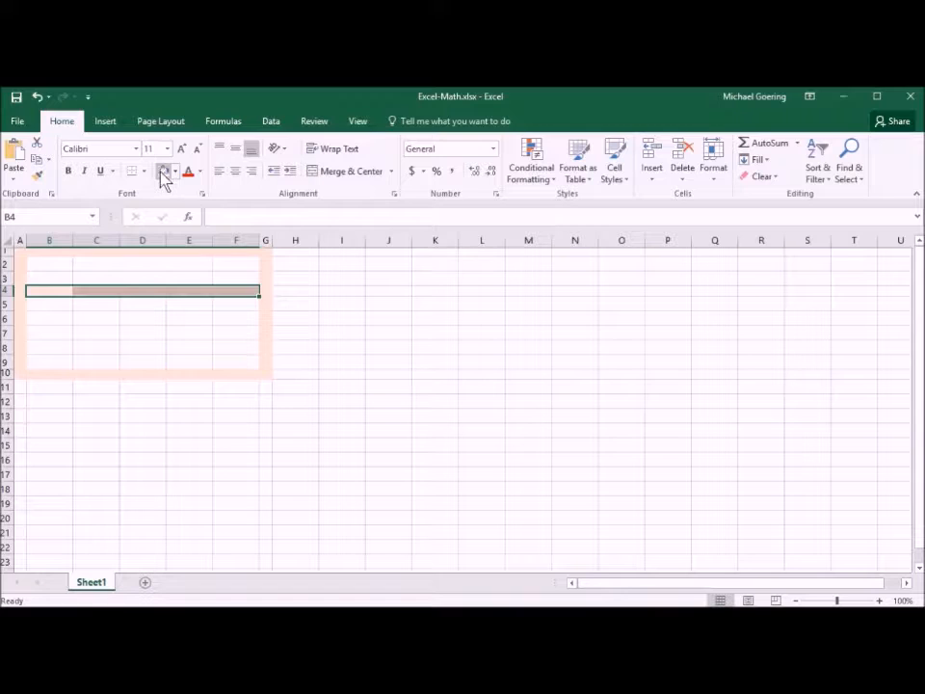
# Step: Enter the heading "Ammount" in merged cell C2 and the value 10000 in merged cell C3 below it
pyautogui.click(145, 260)
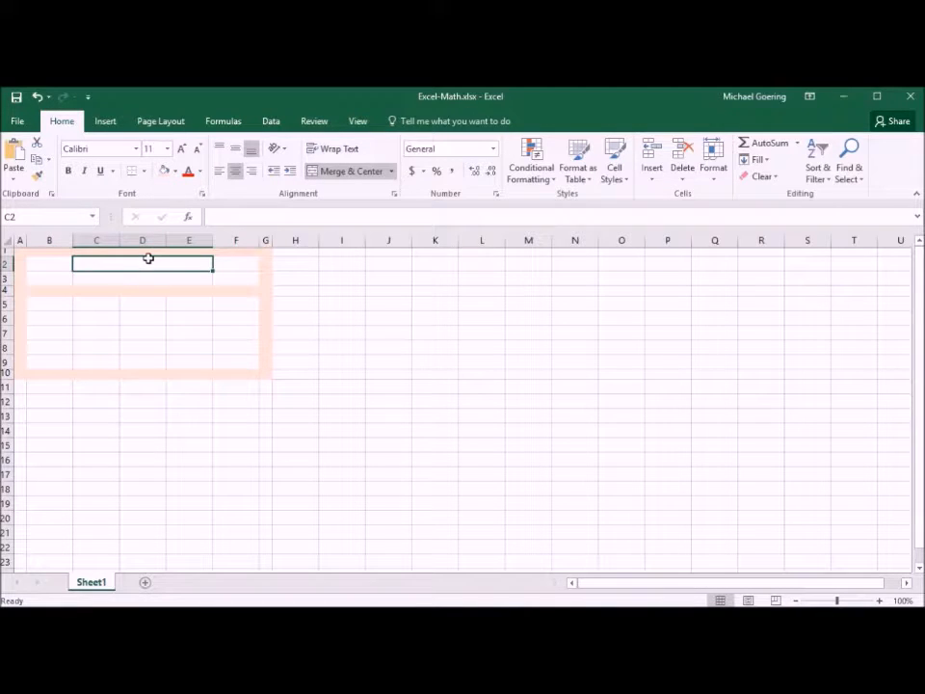
pyautogui.write('Ammoun')
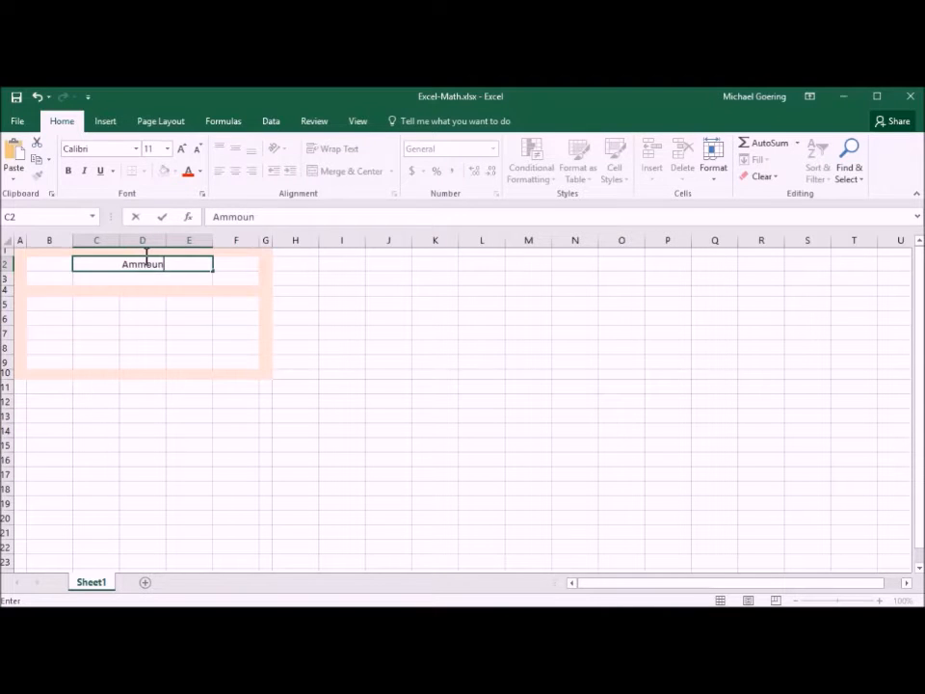
pyautogui.write('t')
pyautogui.press('Return')
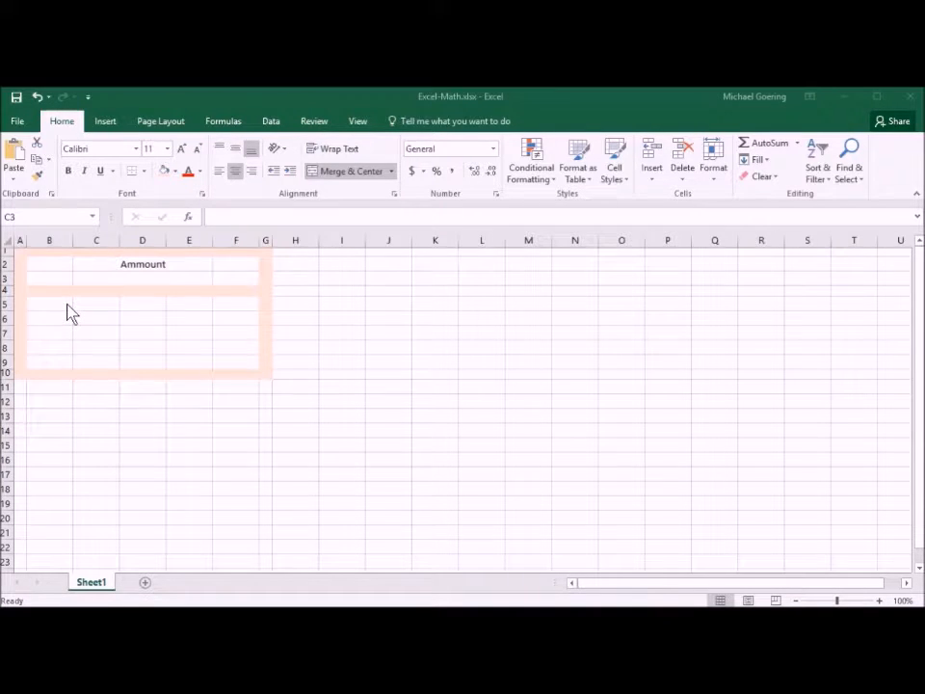
pyautogui.click(135, 276)
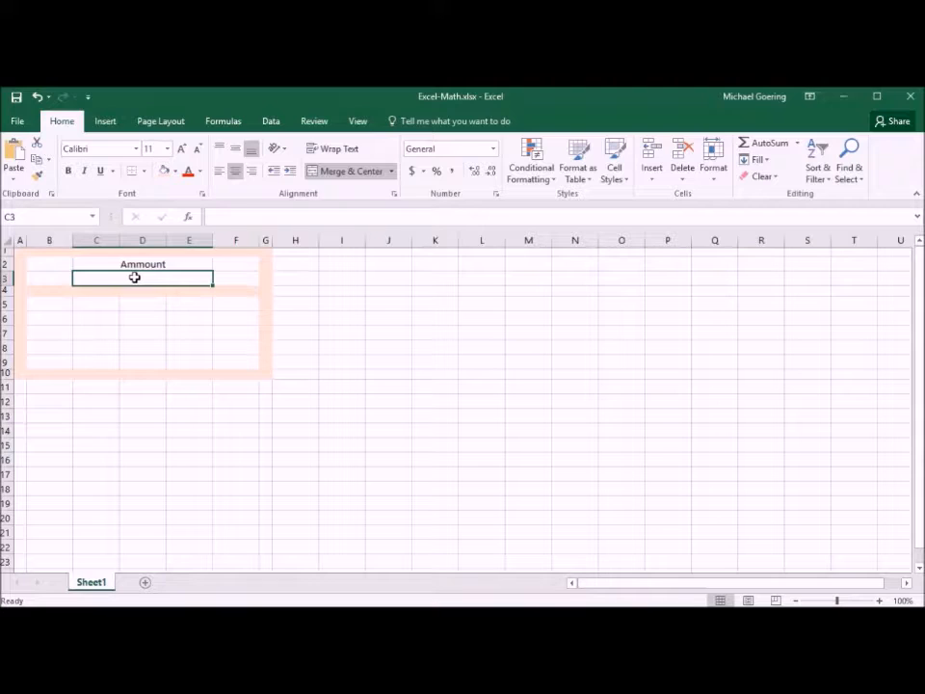
pyautogui.write('10')
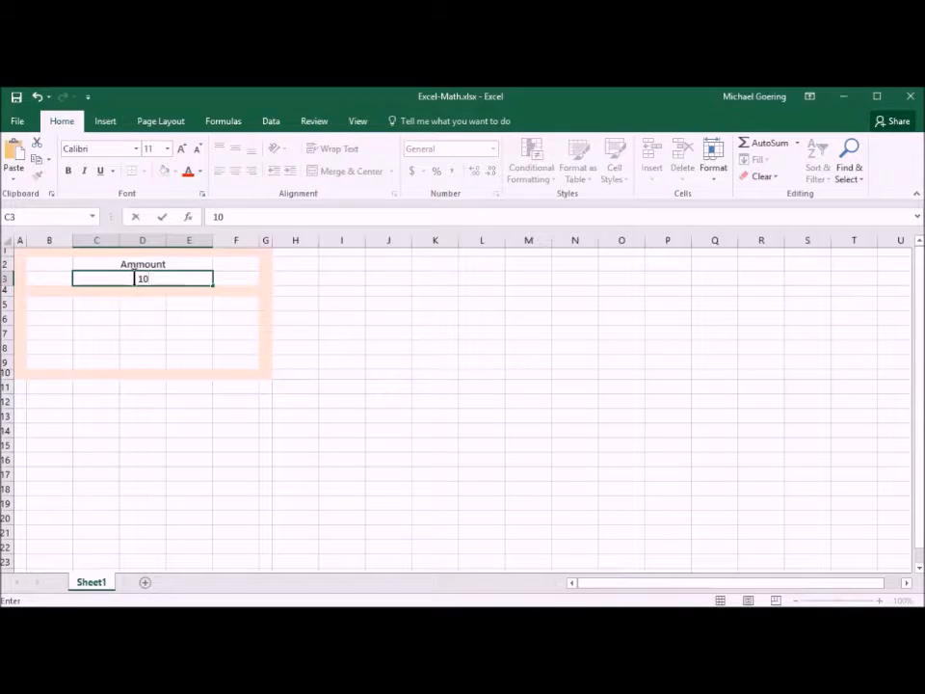
pyautogui.write('000')
# Step: Enter the column headings Interest, Year, Month, Week and Day in cells B5 through F5
pyautogui.click(57, 308)
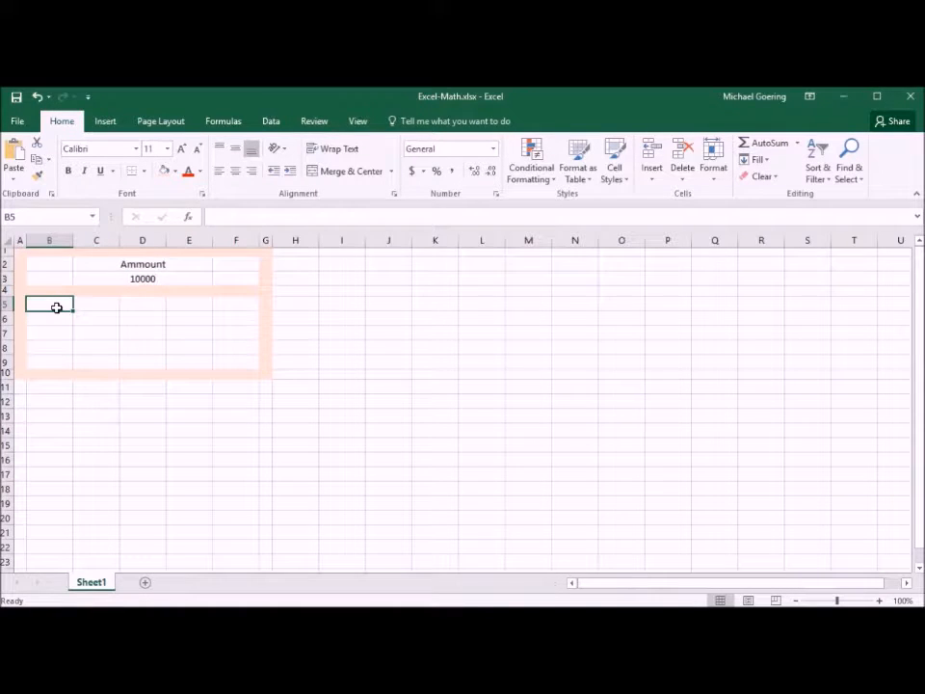
pyautogui.write('Intere')
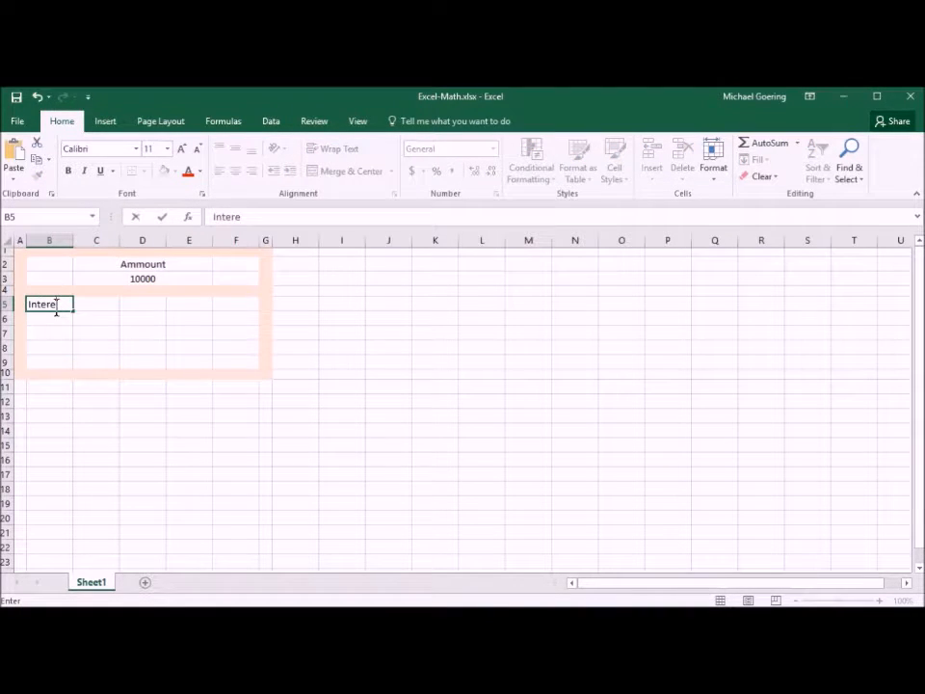
pyautogui.write('st')
pyautogui.click(103, 307)
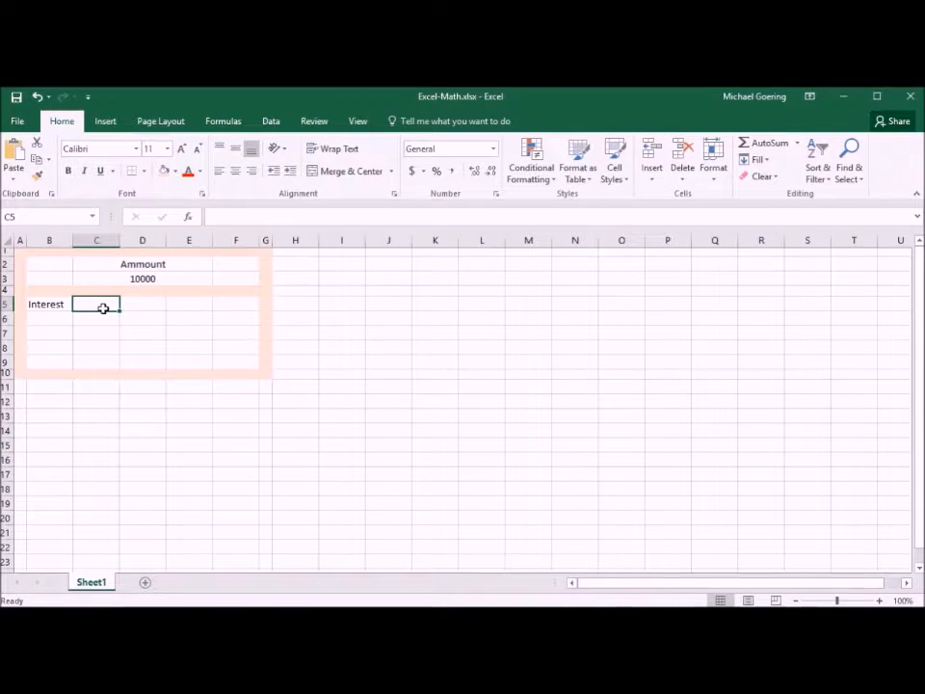
pyautogui.write('Year')
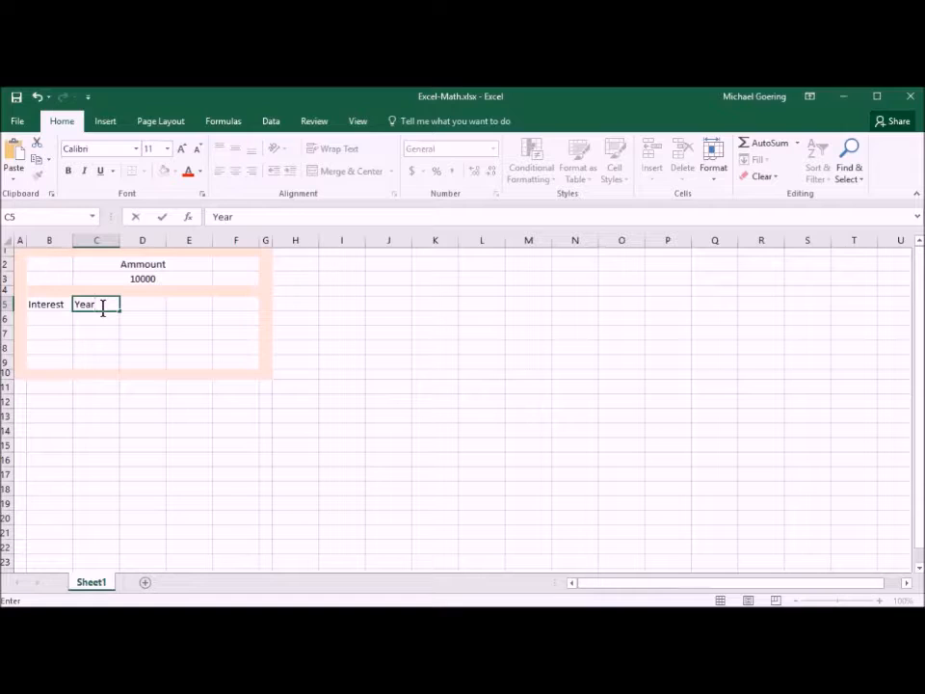
pyautogui.press('Tab')
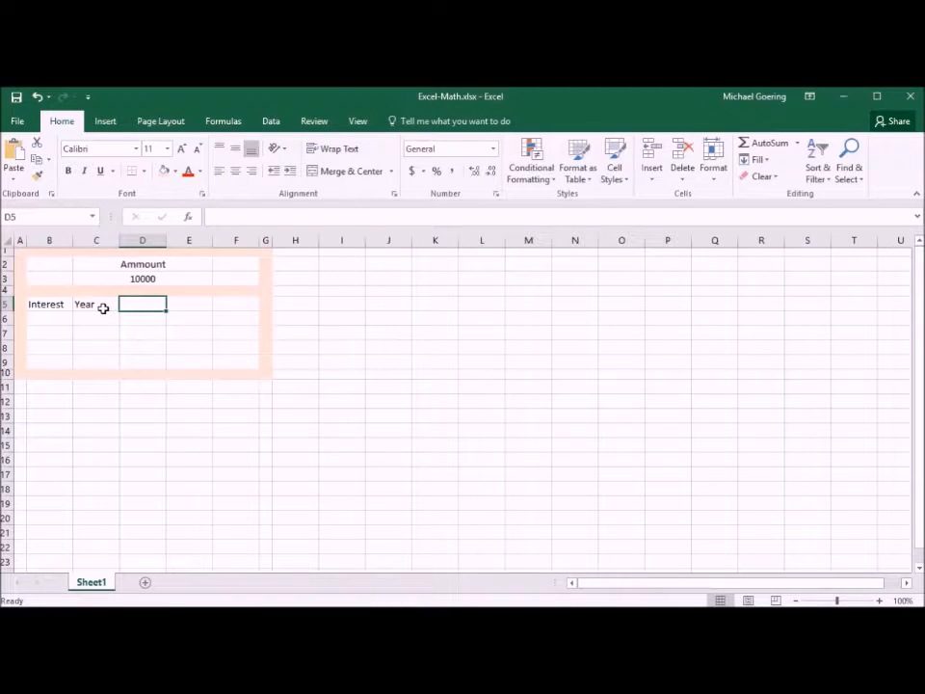
pyautogui.write('Month')
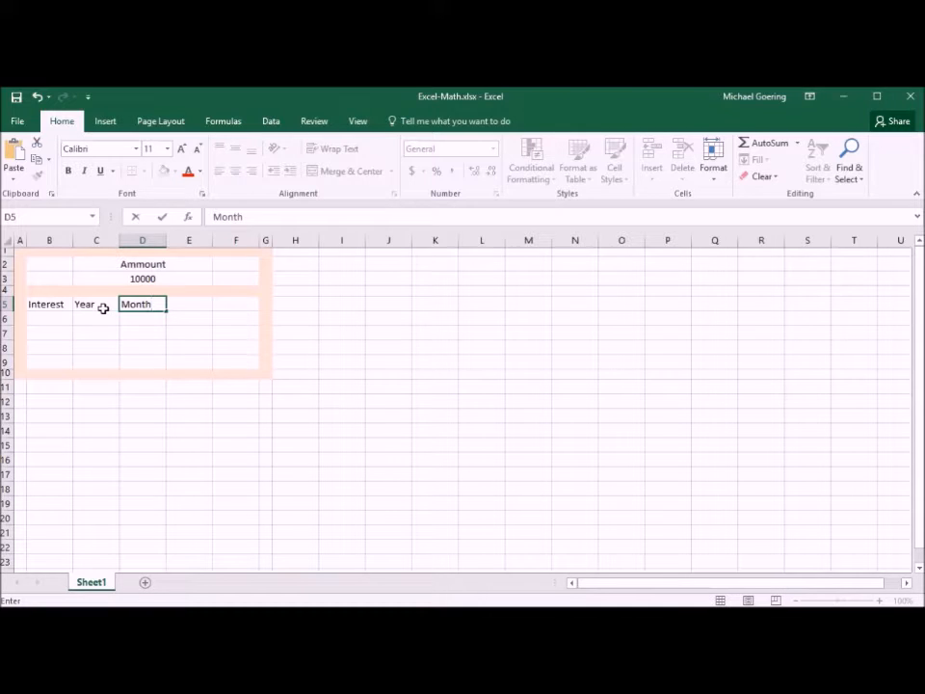
pyautogui.press('Tab')
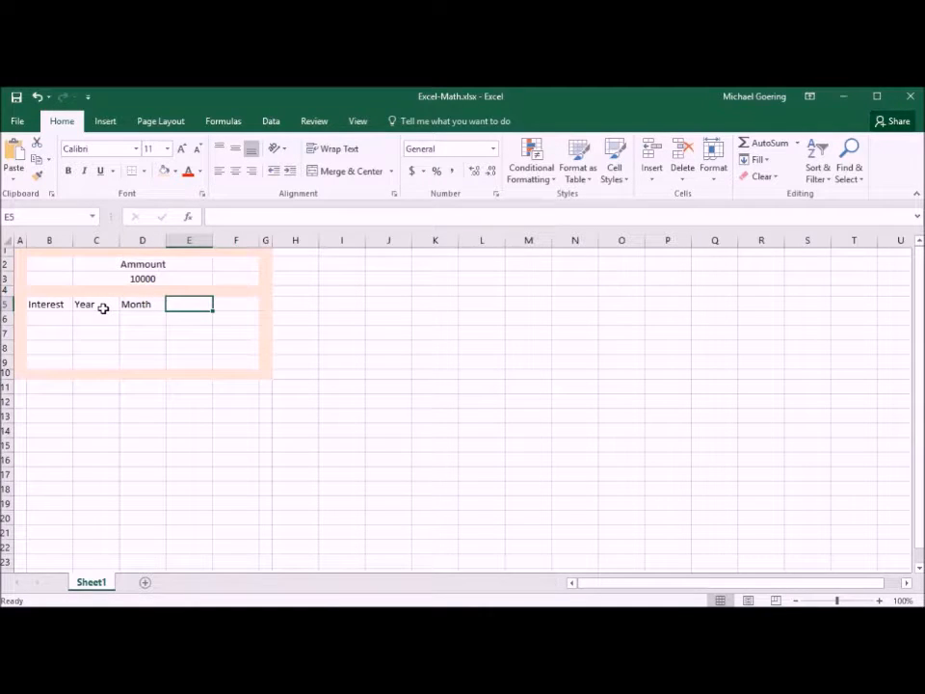
pyautogui.write('Week')
pyautogui.press('Tab')
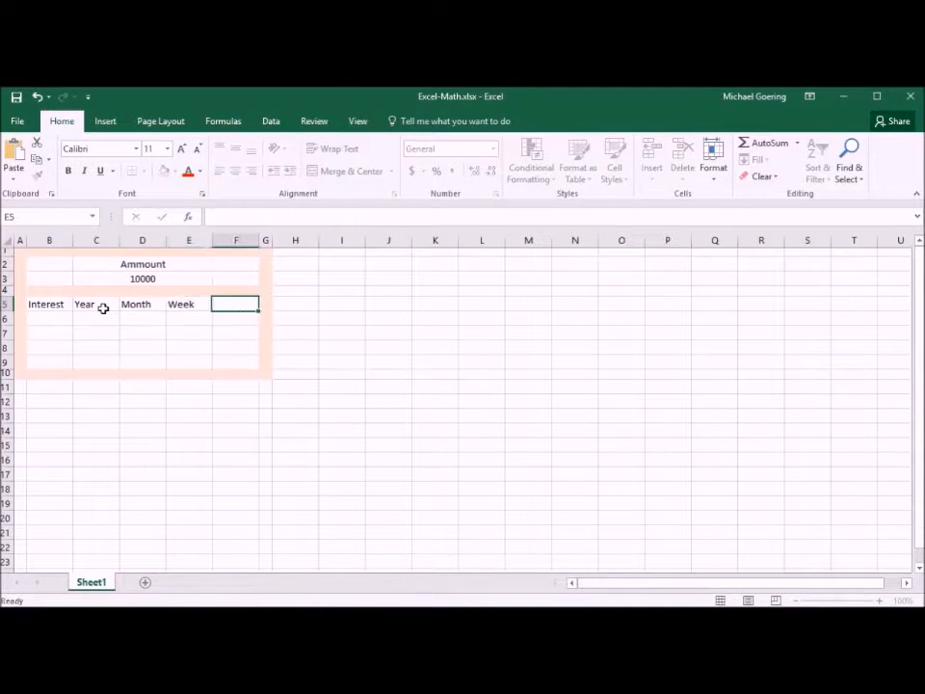
pyautogui.write('Day')
pyautogui.press('Return')
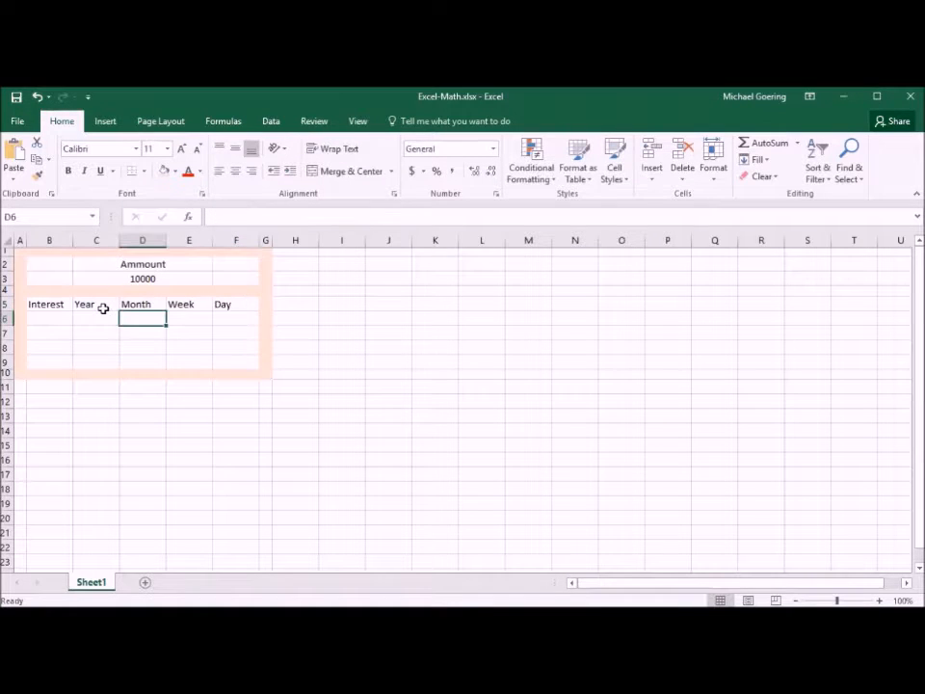
# Step: Enter .12 as the first interest rate in B6 and format the cell as a percentage
pyautogui.click(50, 321)
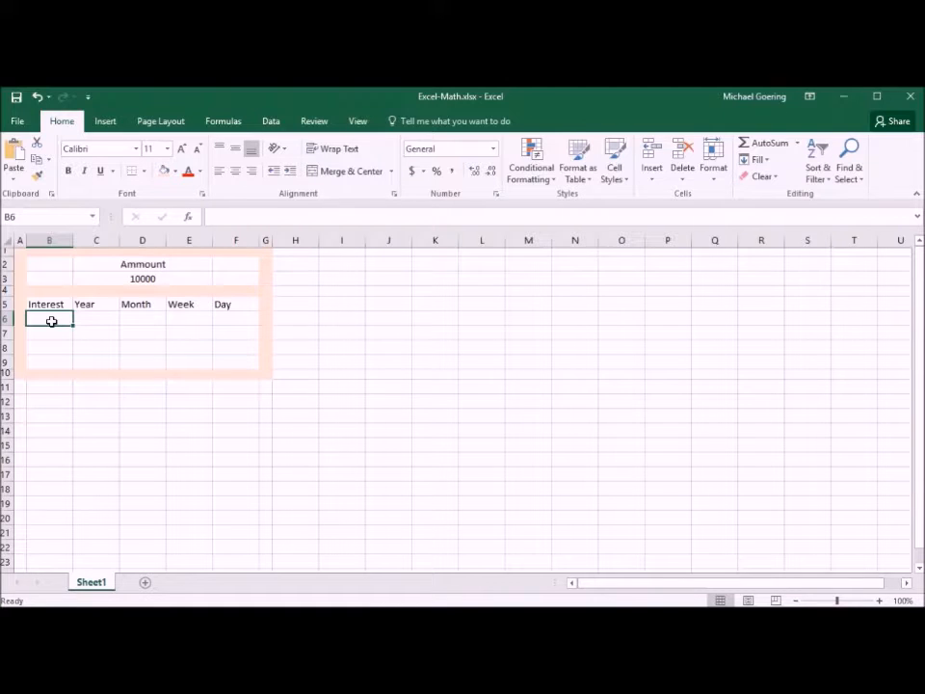
pyautogui.write('.12')
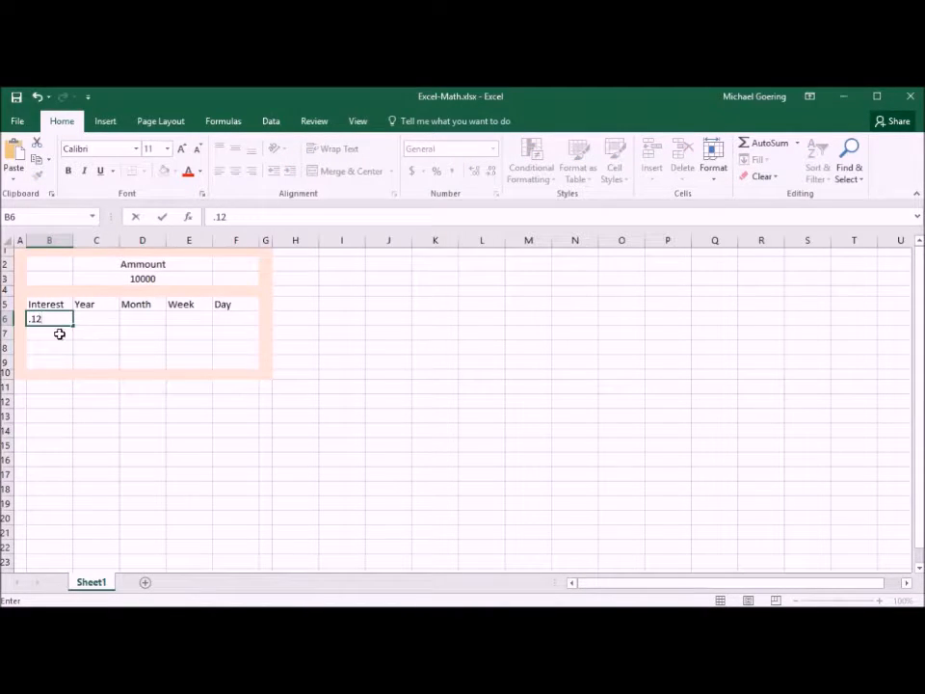
pyautogui.press('Return')
pyautogui.click(58, 319)
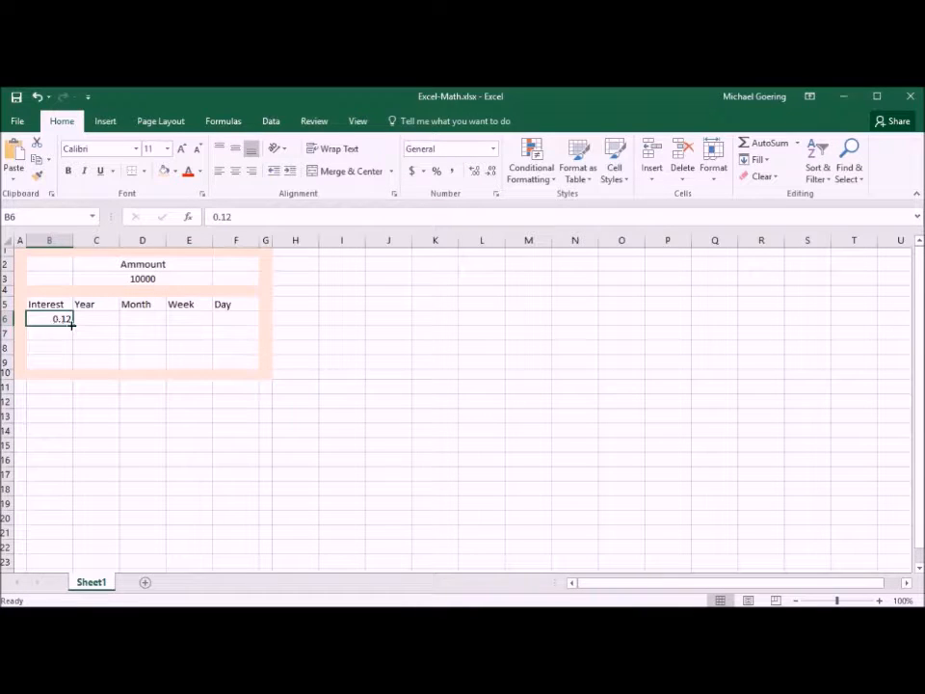
pyautogui.click(438, 173)
pyautogui.press('Return')
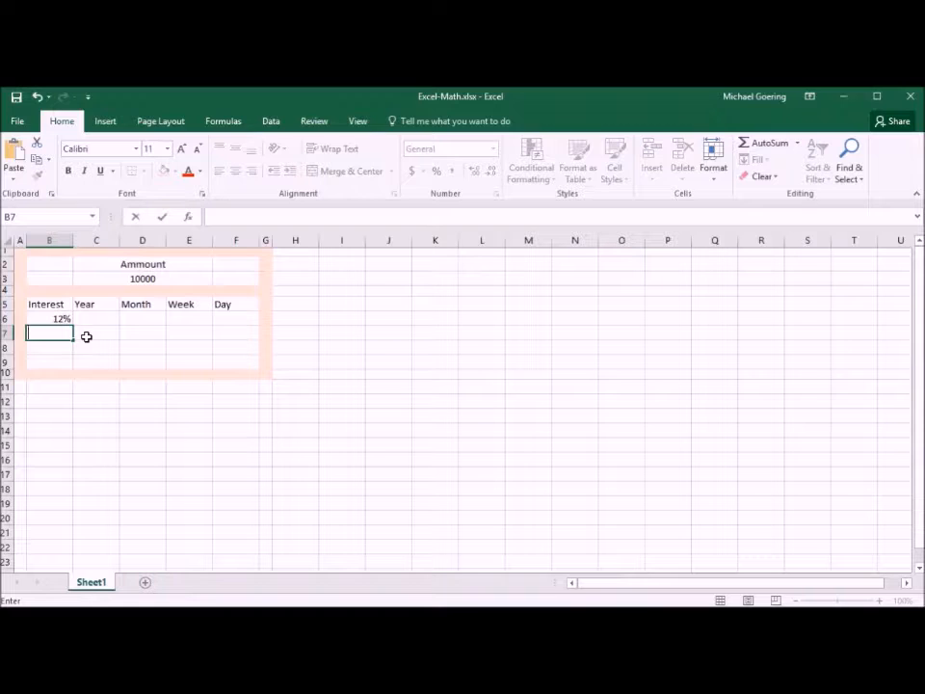
# Step: Format B7 as a percentage and set its interest rate to 10%
pyautogui.write('10')
pyautogui.click(95, 334)
pyautogui.click(60, 334)
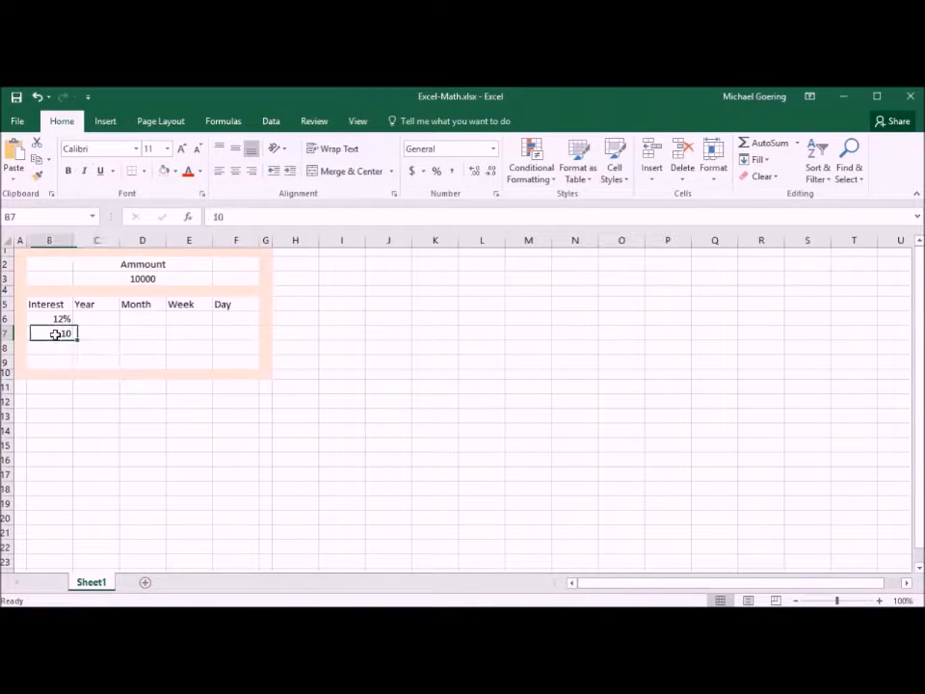
pyautogui.click(437, 173)
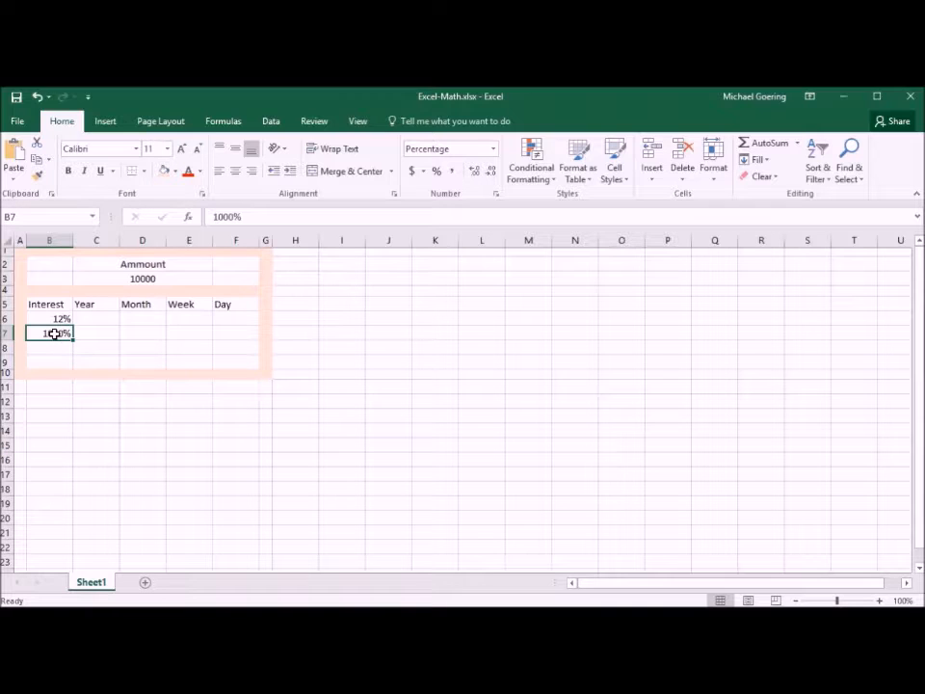
pyautogui.write('10')
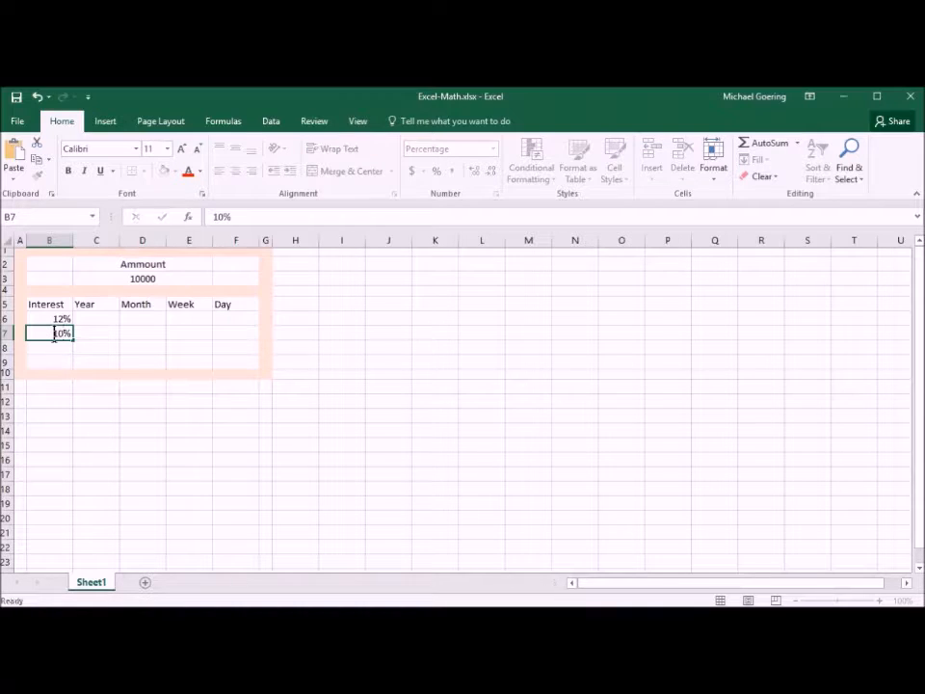
# Step: Format B8 and B9 as percentages and enter interest rates of 1% in B8 and 25% in B9
pyautogui.press('Return')
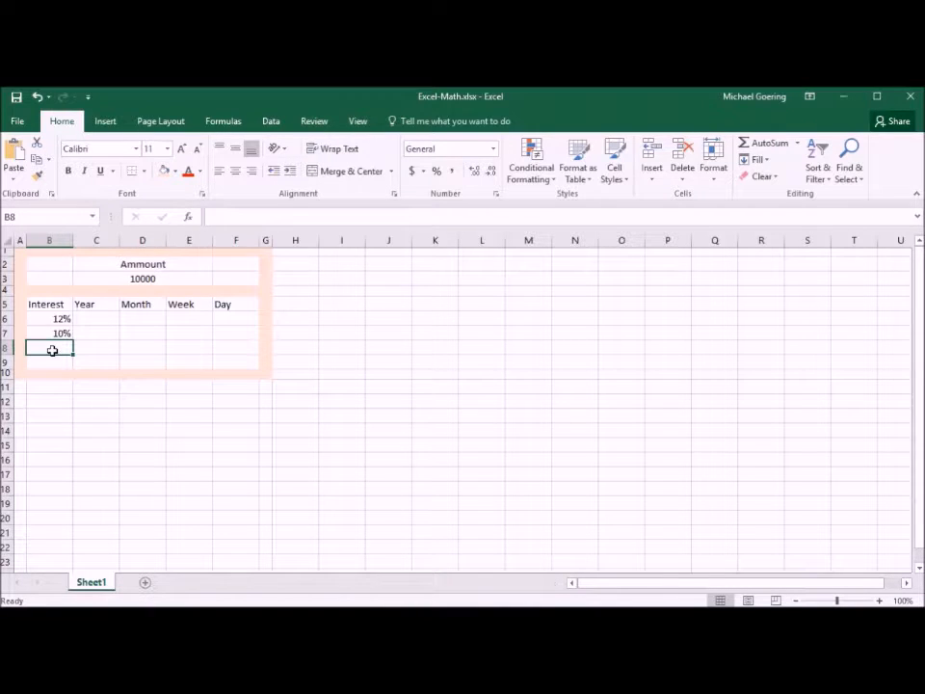
pyautogui.moveTo(56, 352); pyautogui.dragTo(57, 359)
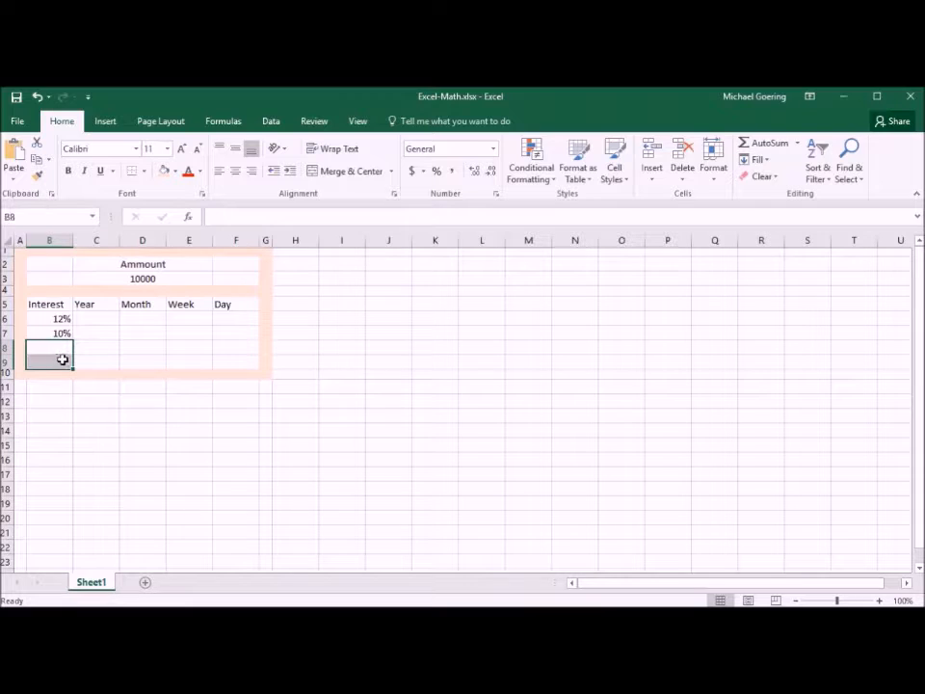
pyautogui.click(436, 173)
pyautogui.click(61, 346)
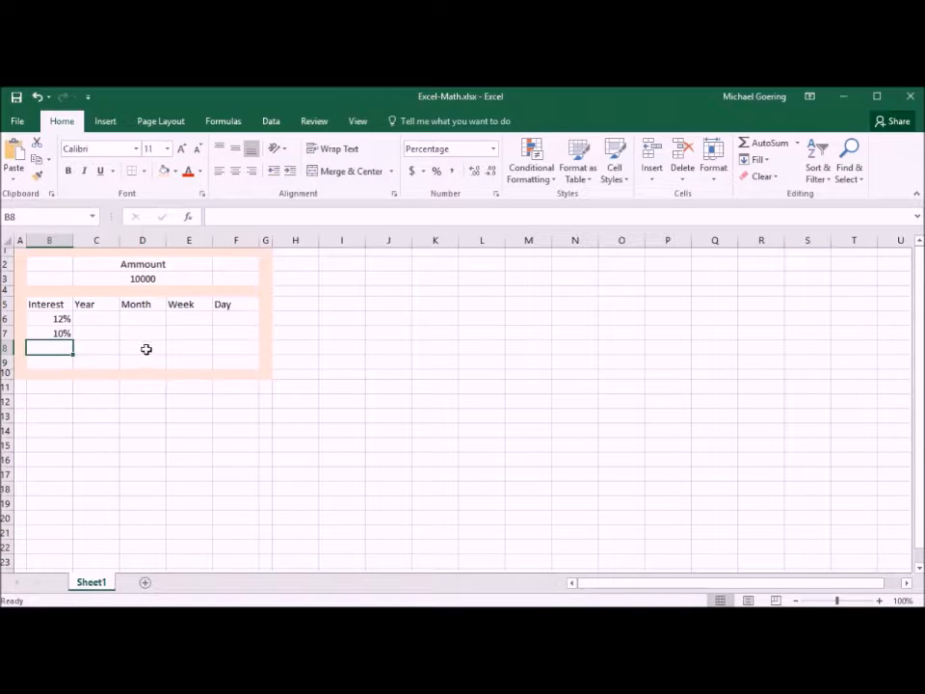
pyautogui.write('1')
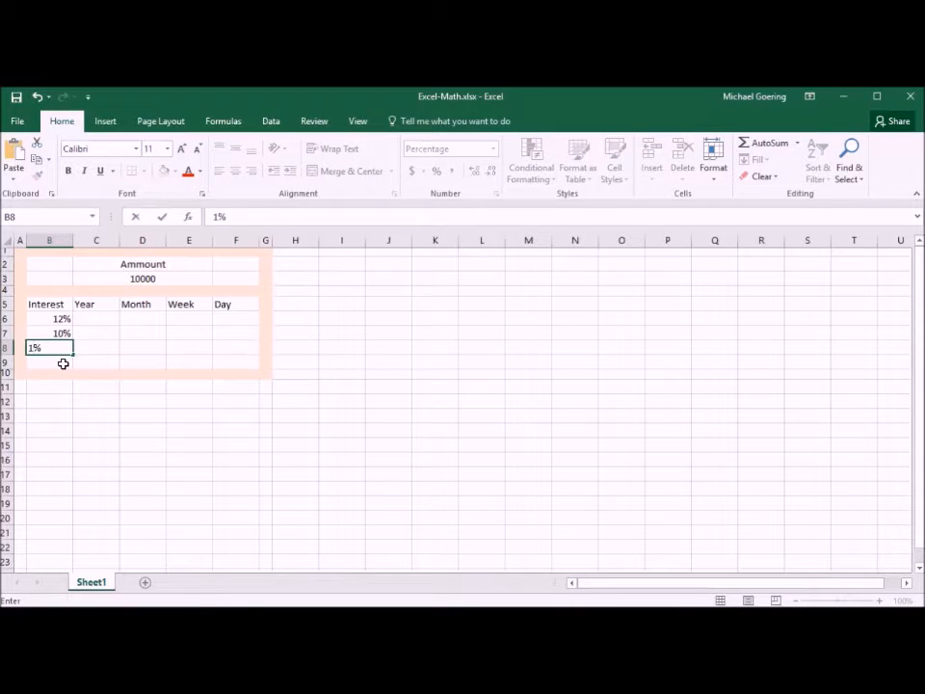
pyautogui.press('Return')
pyautogui.write('25')
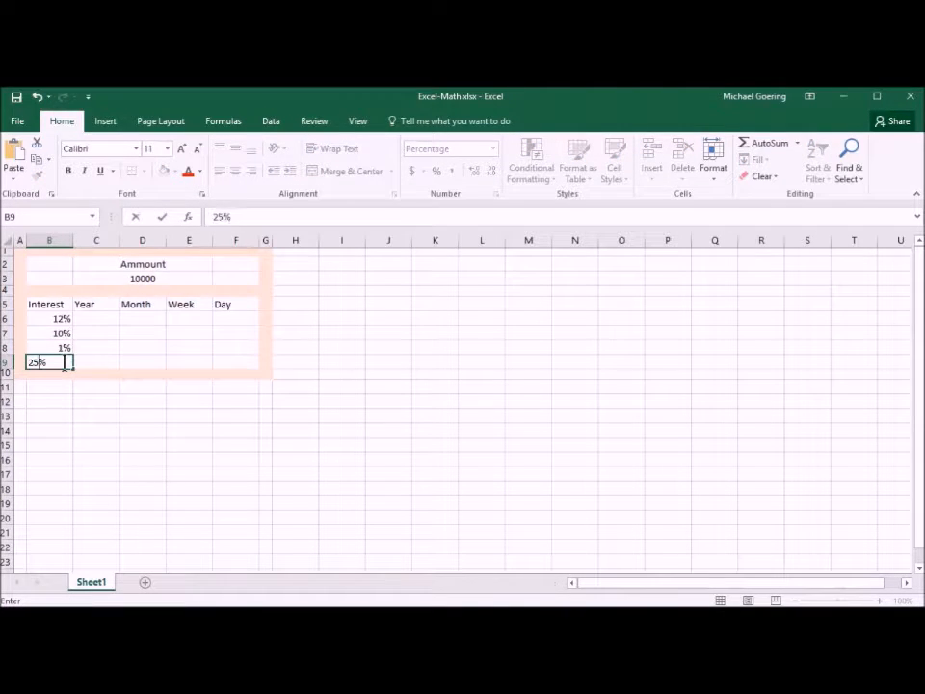
pyautogui.click(87, 361)
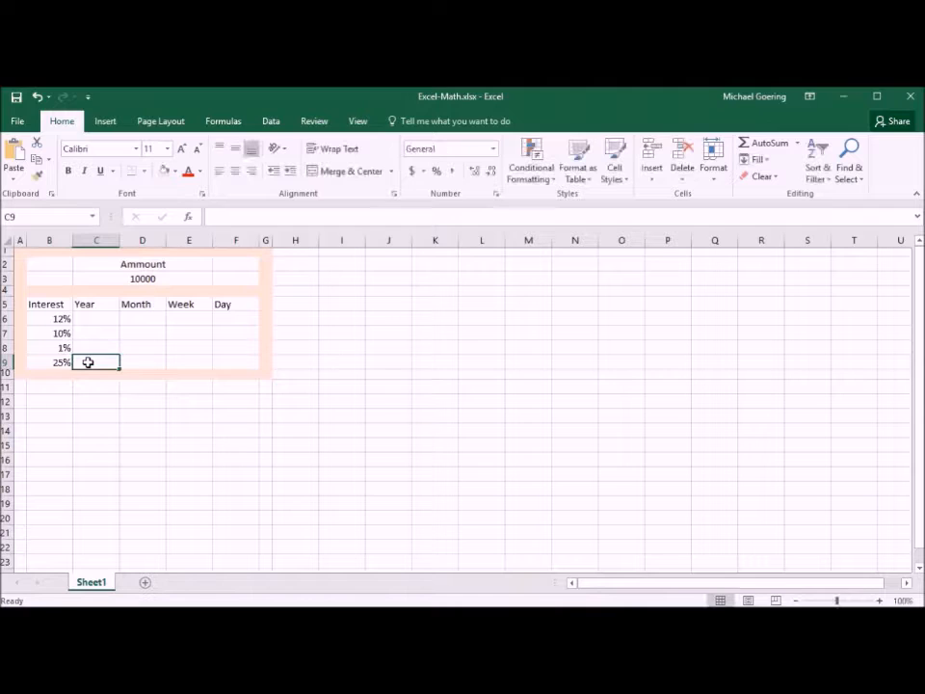
# Step: Insert a new row above the thin shaded border row 10 to extend the table
pyautogui.click(6, 373)
pyautogui.rightClick(8, 376)
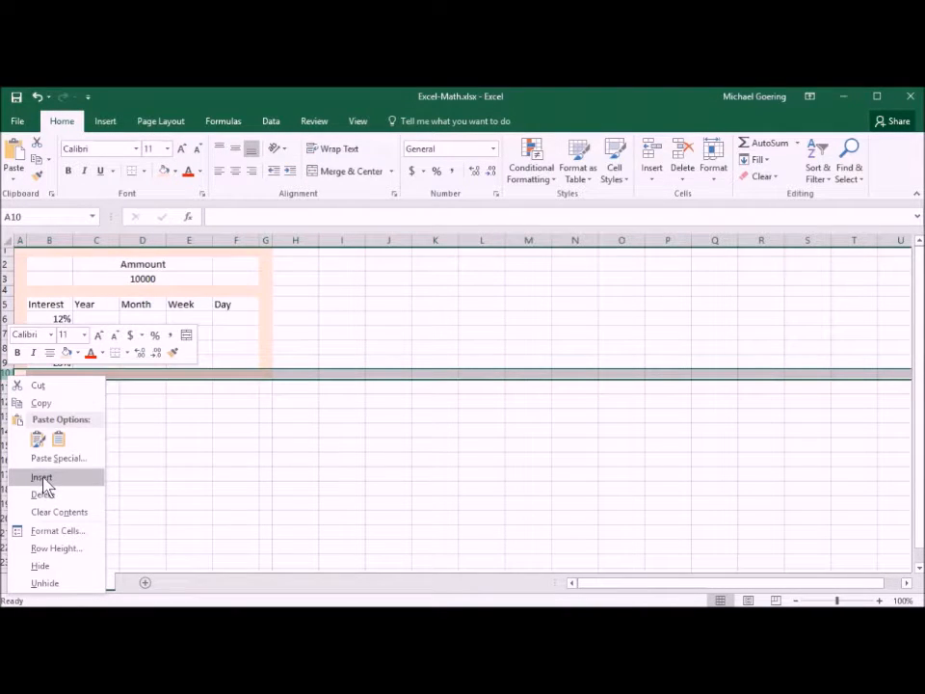
pyautogui.click(3, 373)
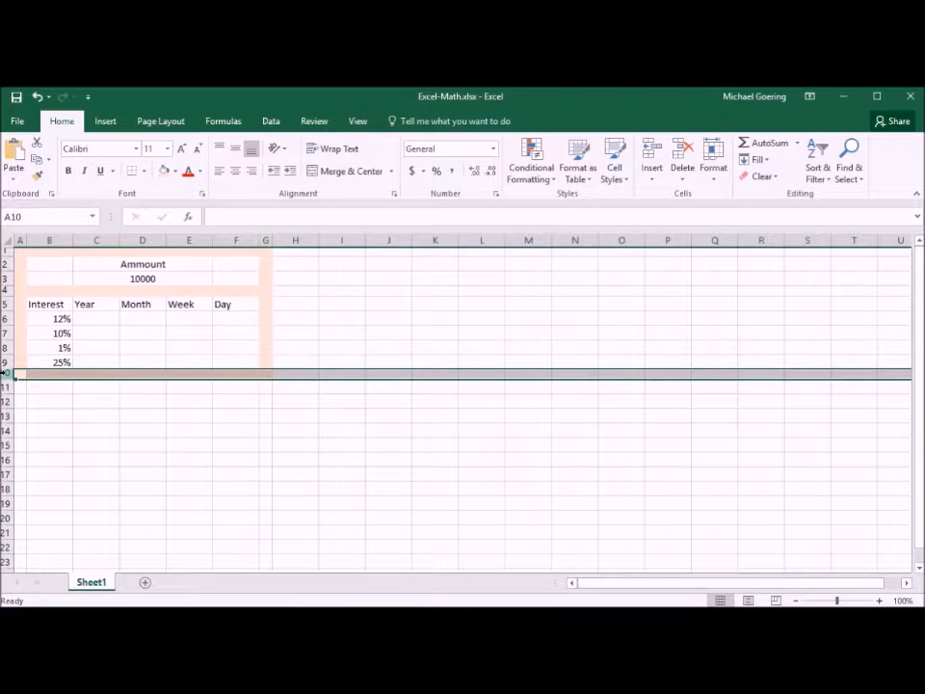
pyautogui.click(650, 162)
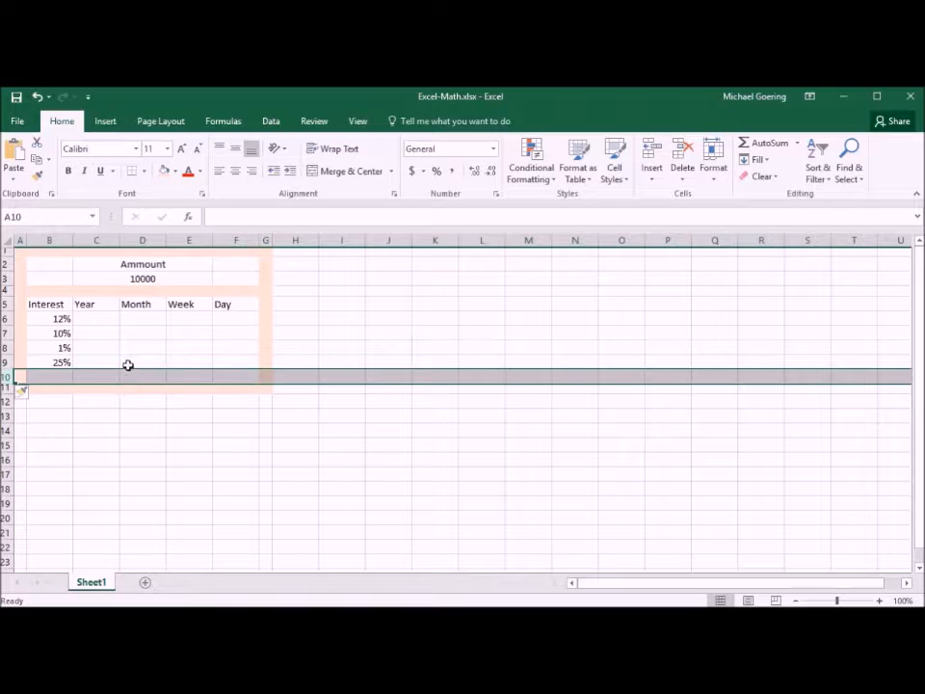
# Step: Set the number format of B10 to General and enter 50% as its interest rate
pyautogui.click(62, 375)
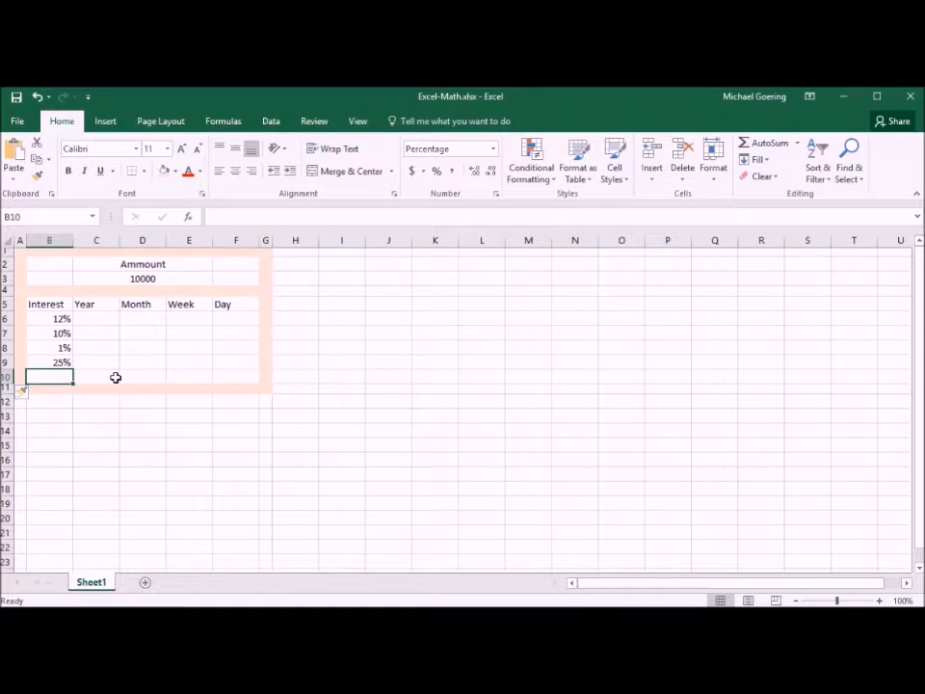
pyautogui.click(493, 149)
pyautogui.click(470, 177)
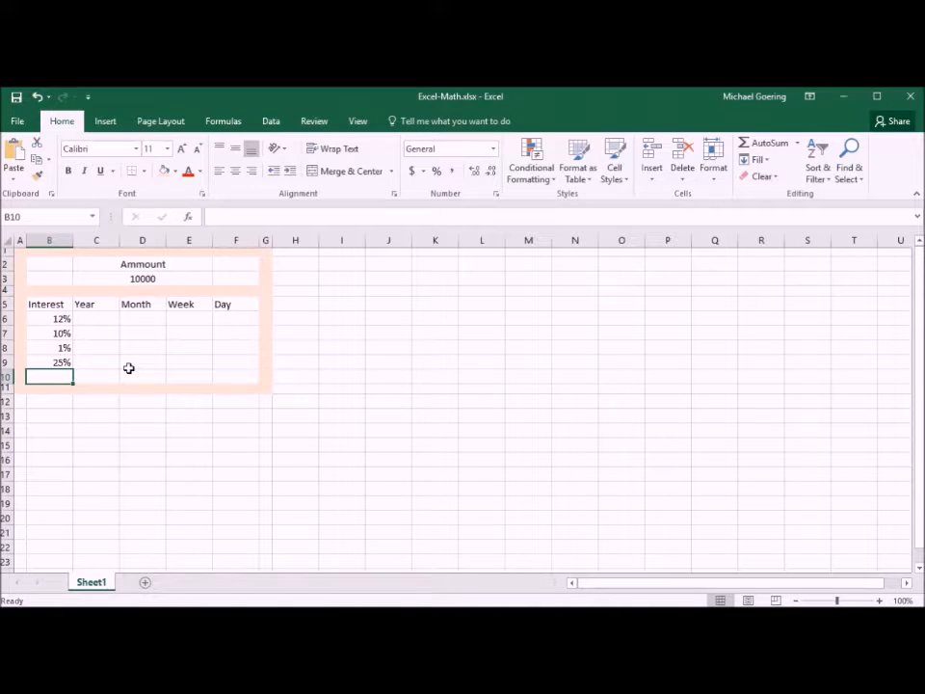
pyautogui.write('50')
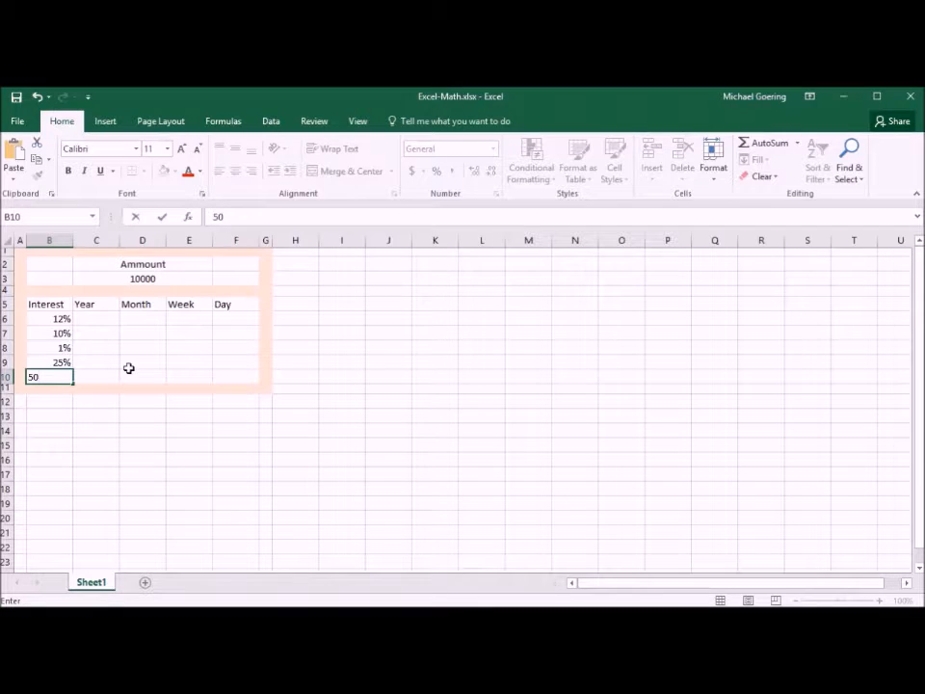
pyautogui.write('%')
pyautogui.press('Return')
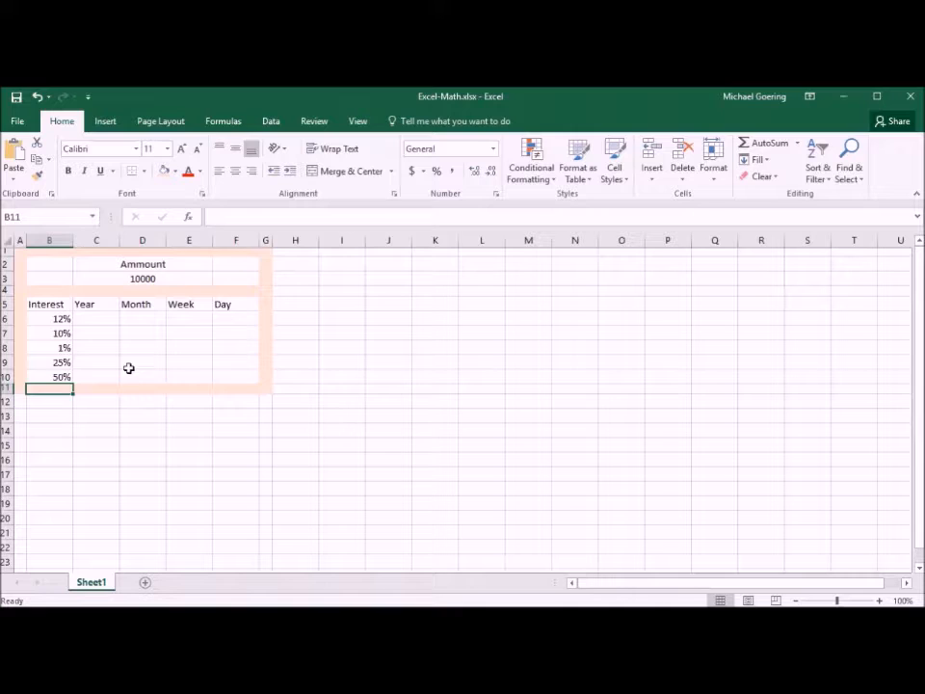
# Step: Enter the yearly interest formula =C3*B6 in C6, multiplying the amount by the 12% rate
pyautogui.click(100, 321)
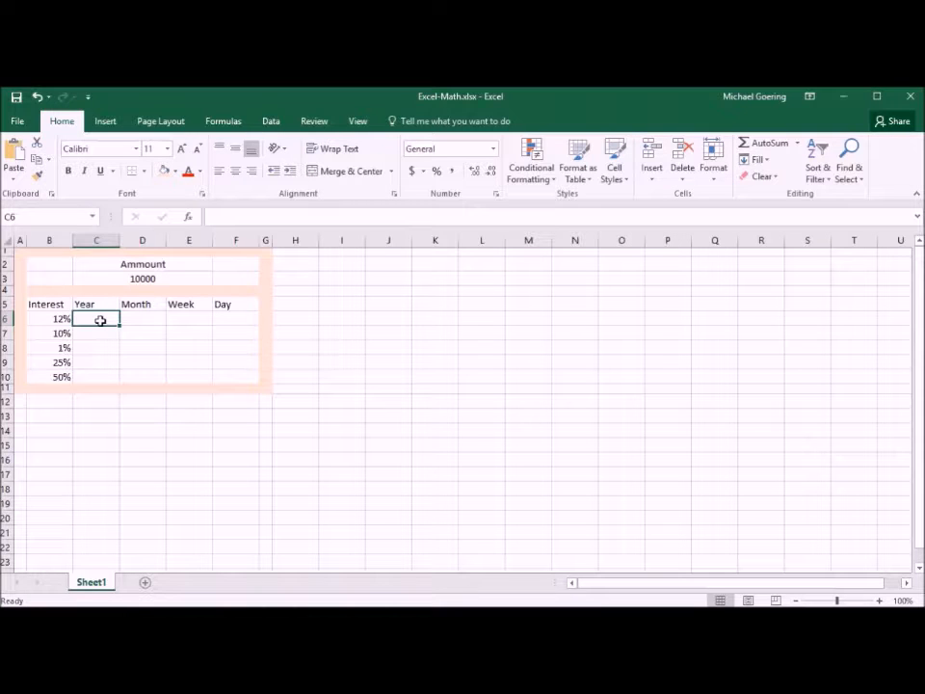
pyautogui.write('=')
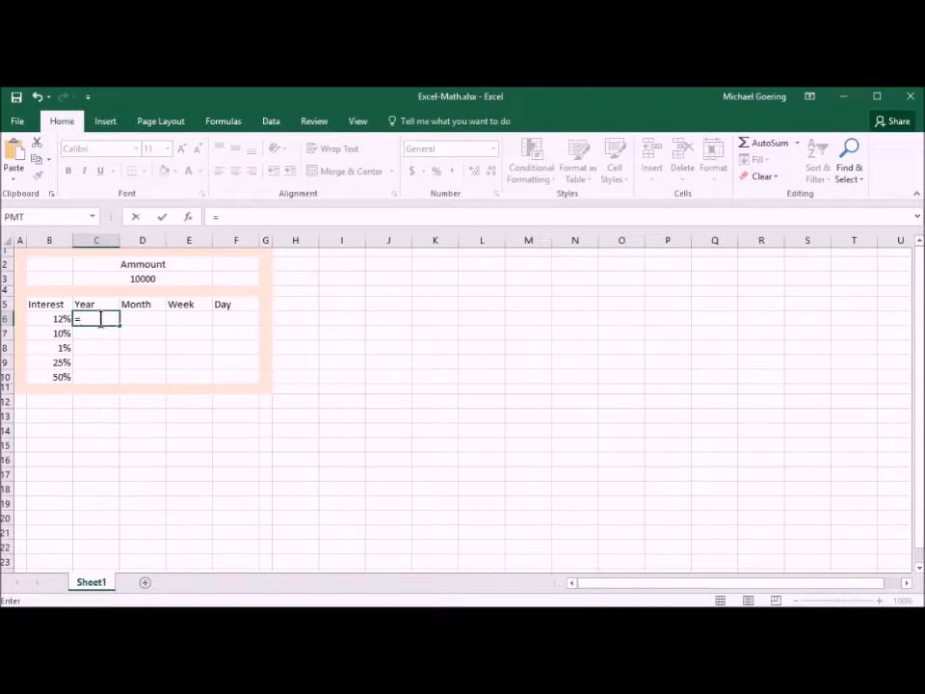
pyautogui.click(140, 277)
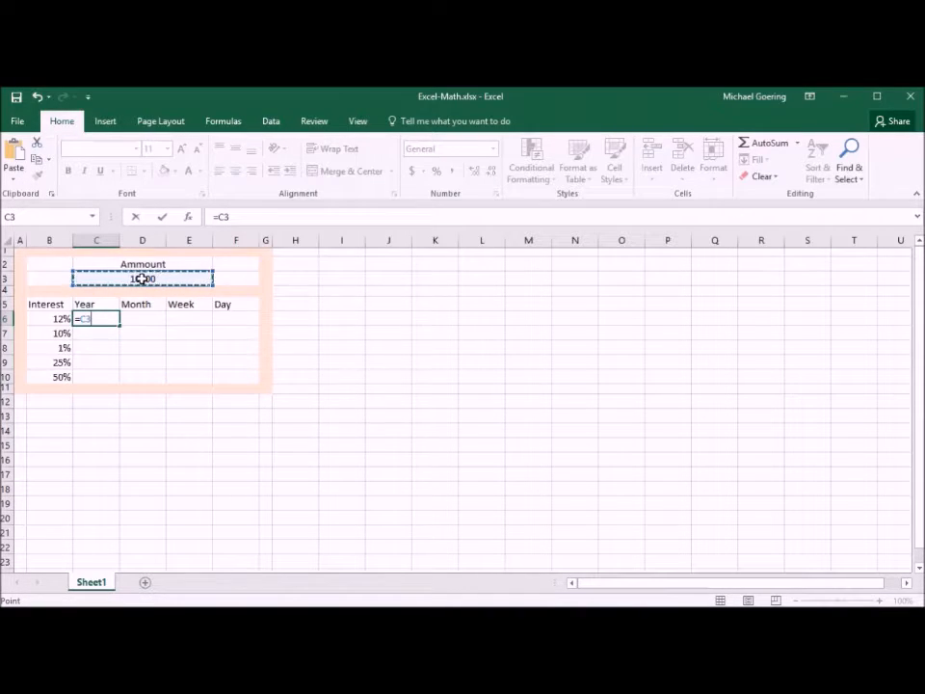
pyautogui.write('*')
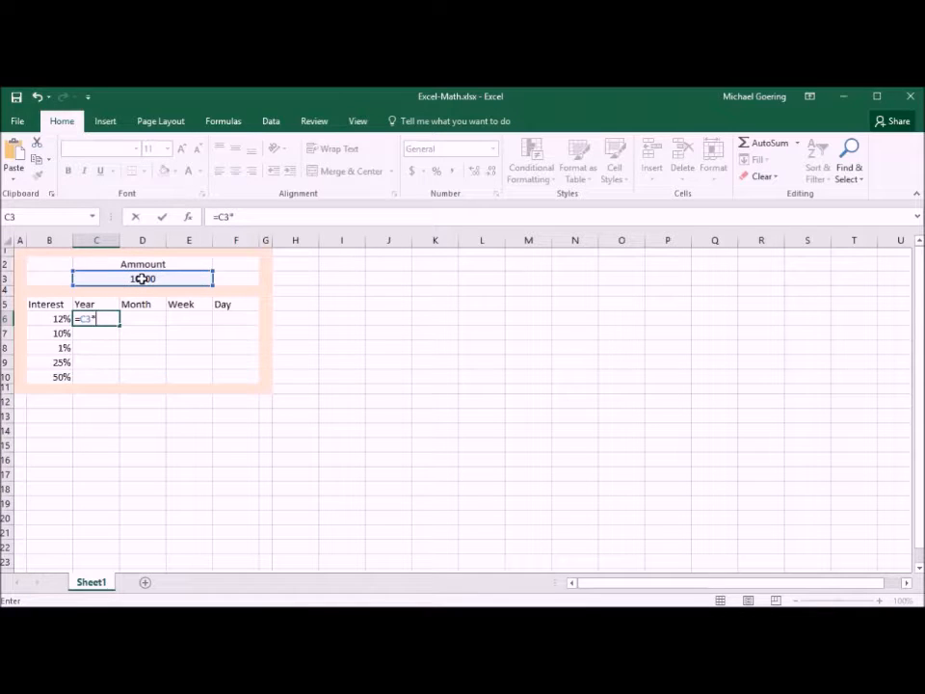
pyautogui.click(50, 318)
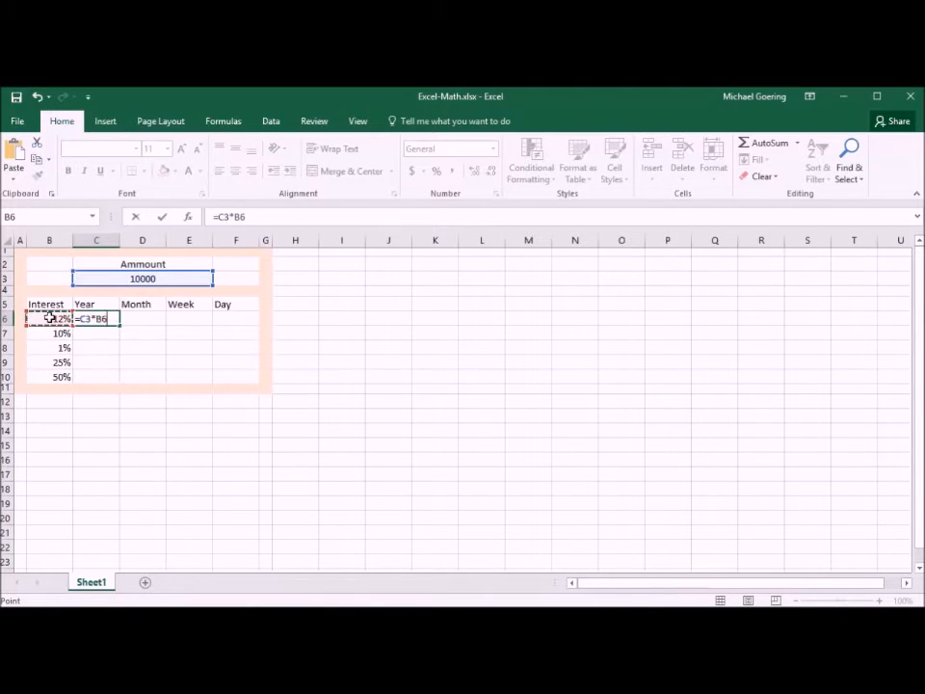
pyautogui.press('Return')
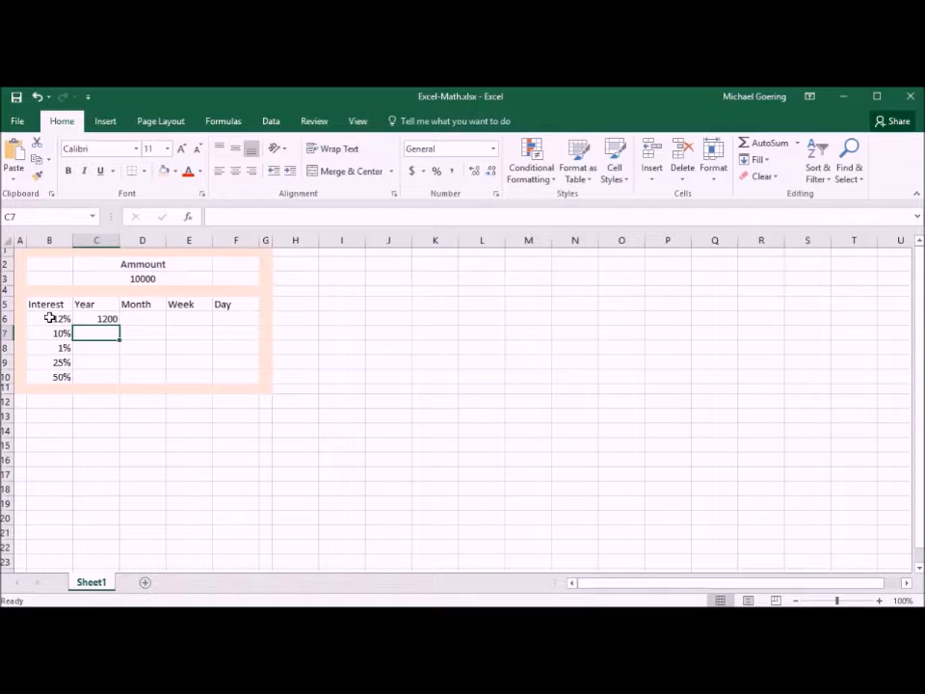
# Step: Enter the formula =C3*B6 in D6 under the Month heading
pyautogui.click(128, 318)
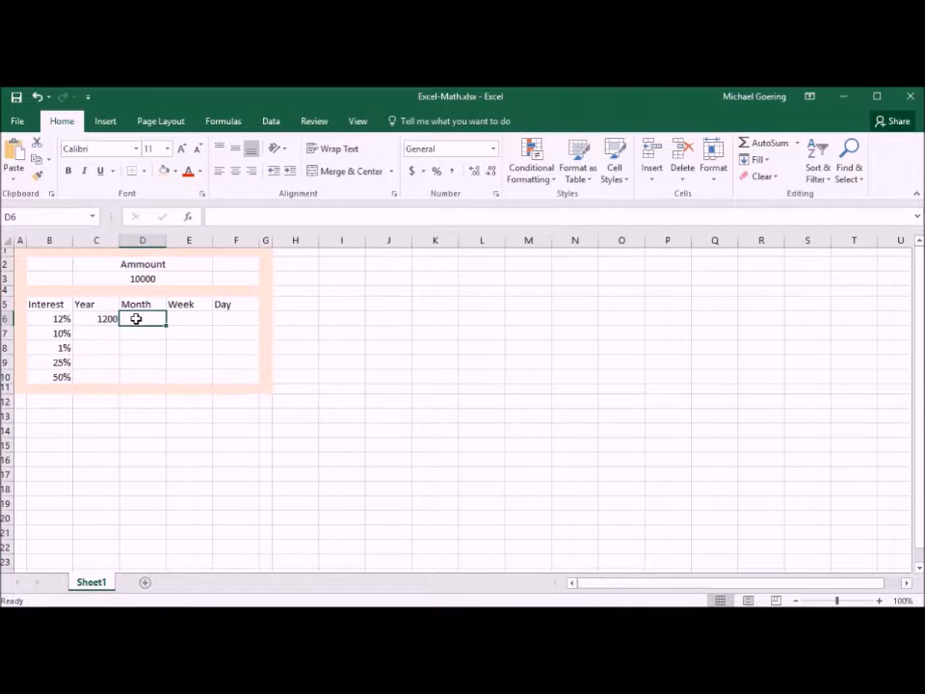
pyautogui.write('=')
pyautogui.click(135, 278)
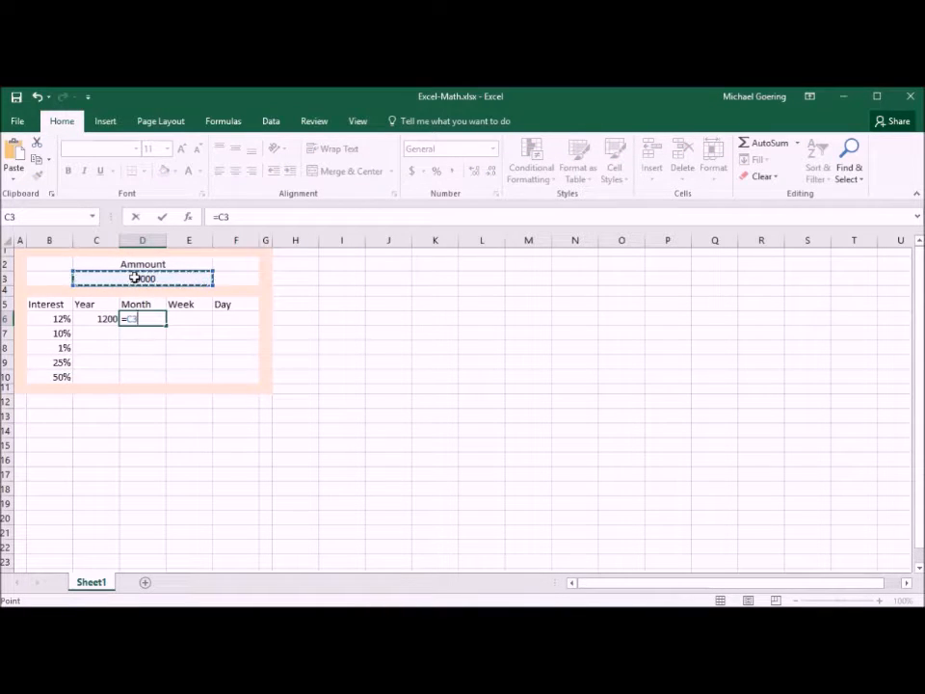
pyautogui.write('*')
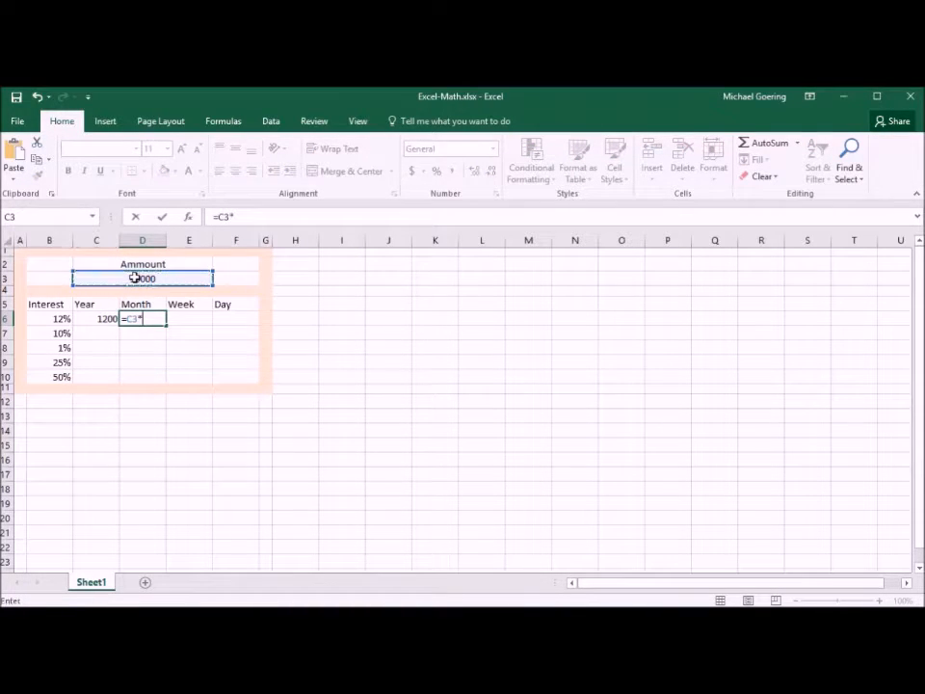
pyautogui.click(65, 321)
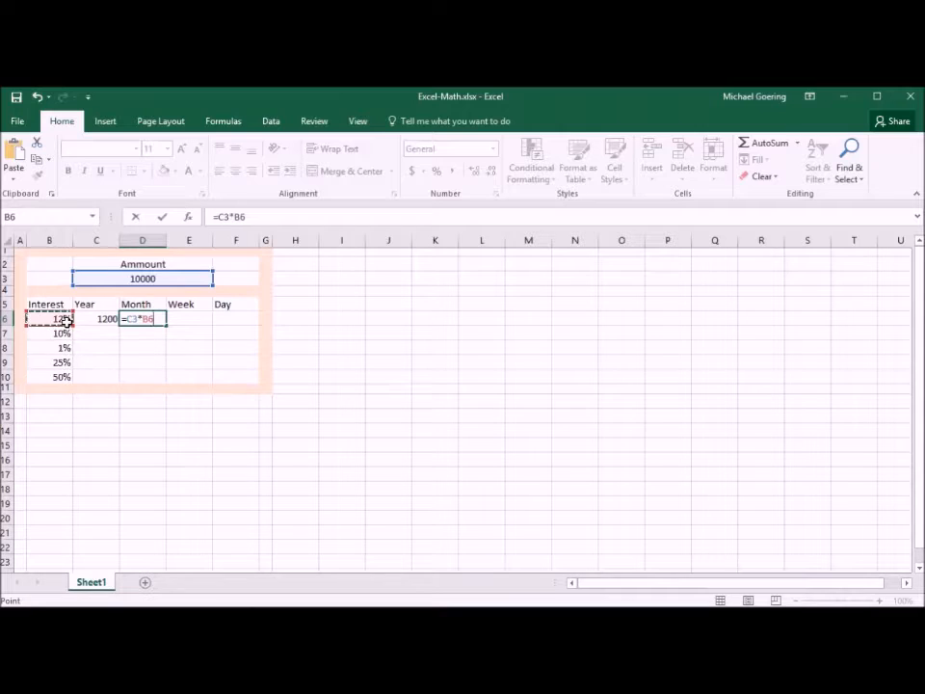
pyautogui.press('Return')
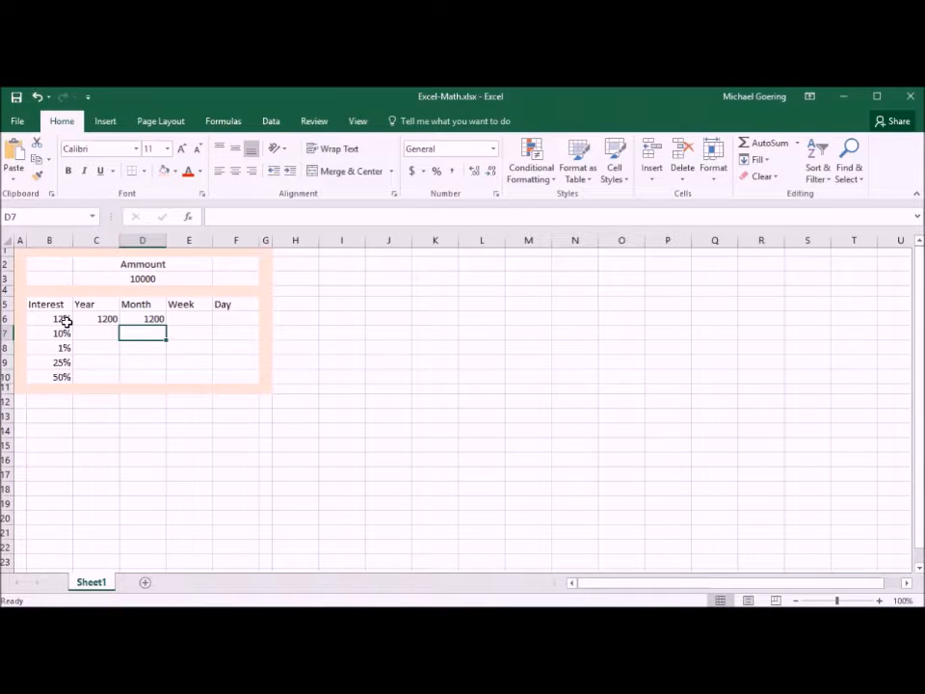
# Step: Change the monthly formula in D6 to =C3*B6/12 and compare it with the yearly formula in C6
pyautogui.click(136, 318)
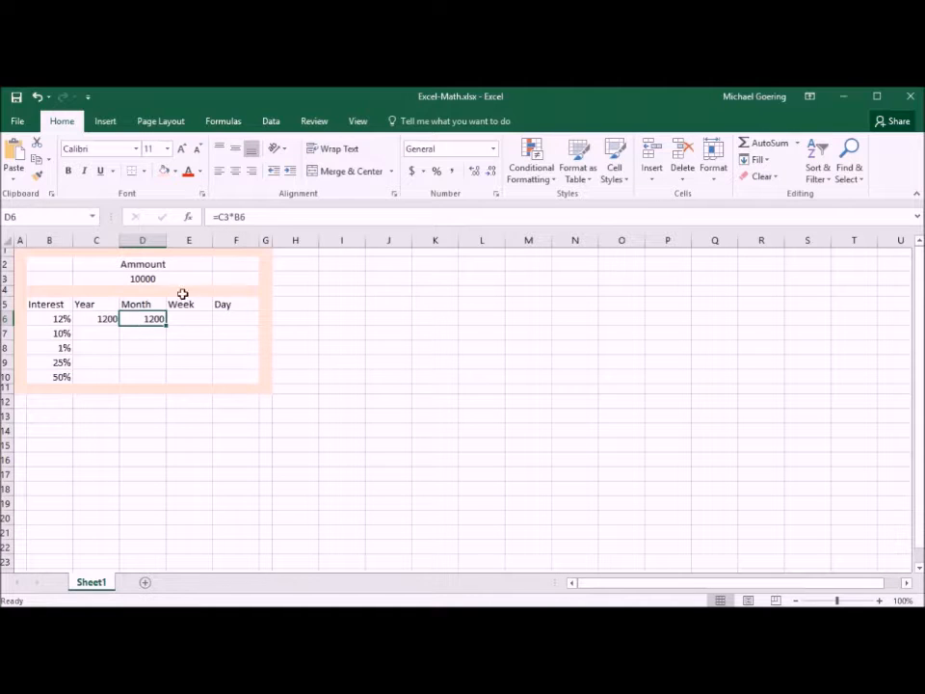
pyautogui.click(262, 216)
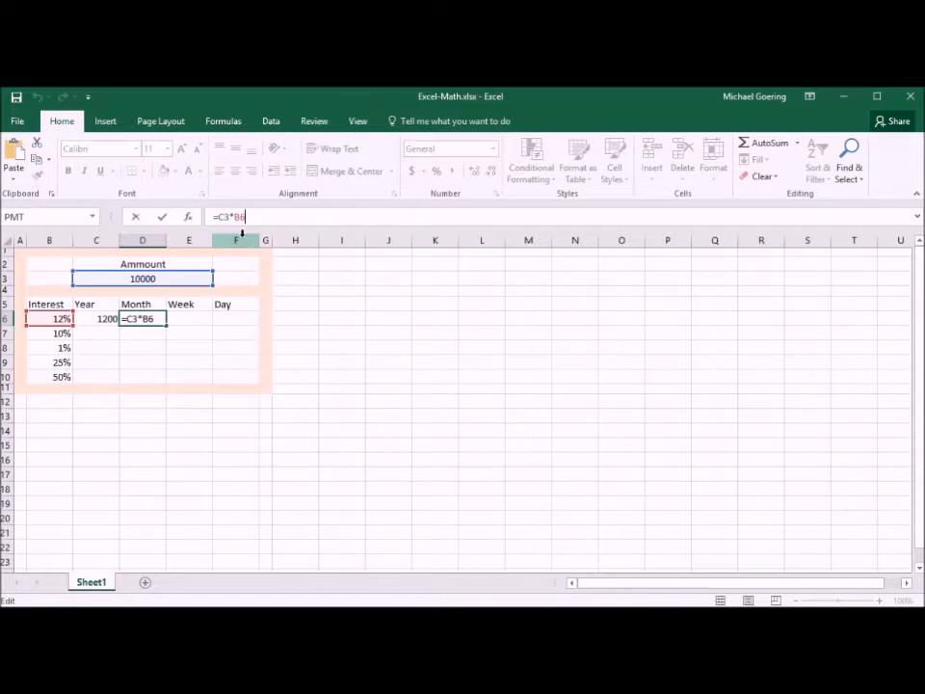
pyautogui.write('/12')
pyautogui.press('Return')
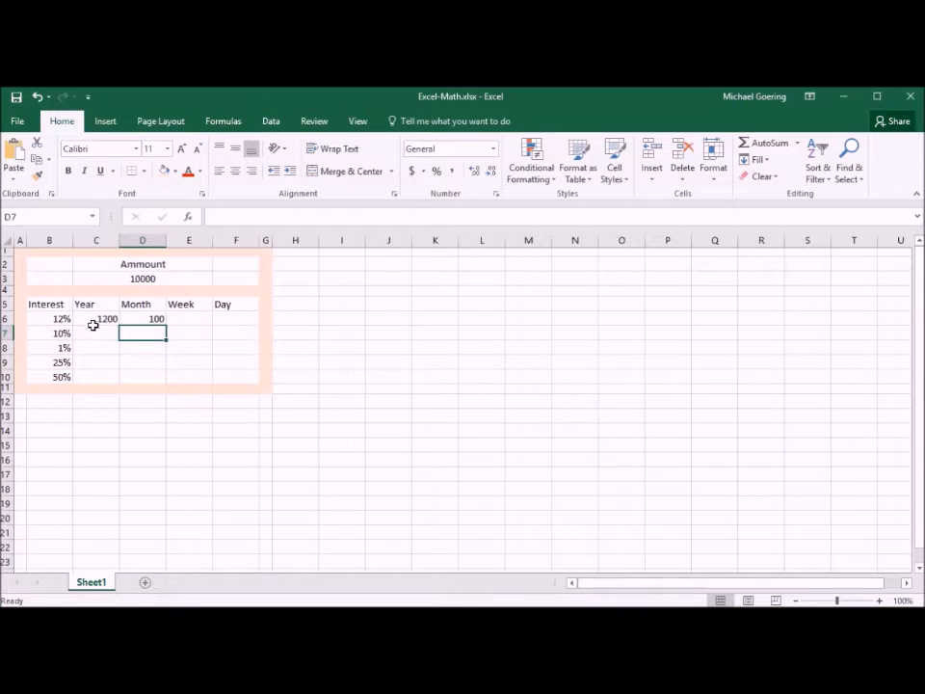
pyautogui.click(148, 317)
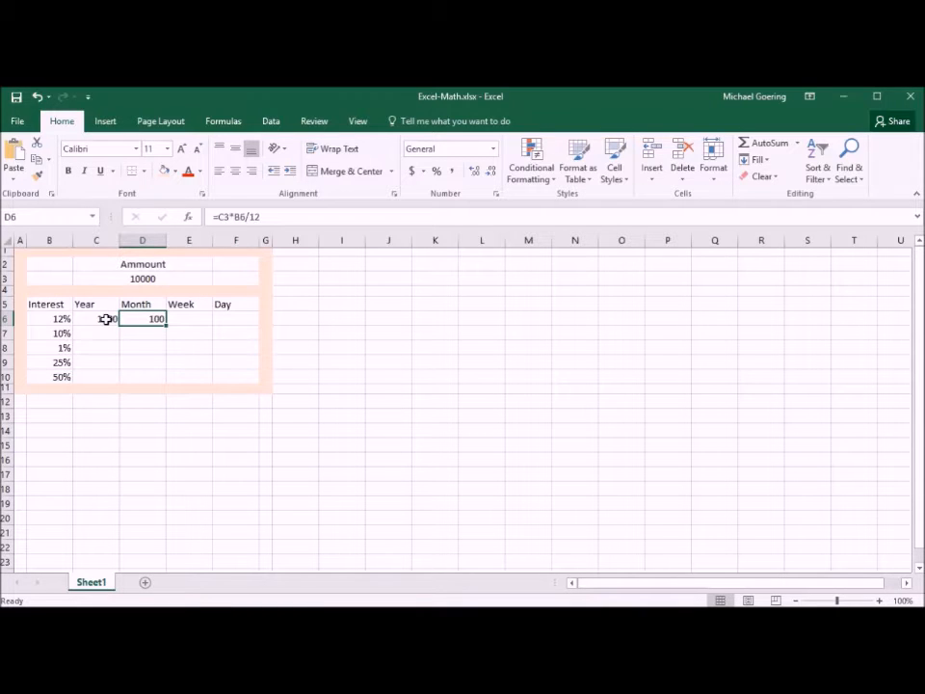
pyautogui.doubleClick(105, 318)
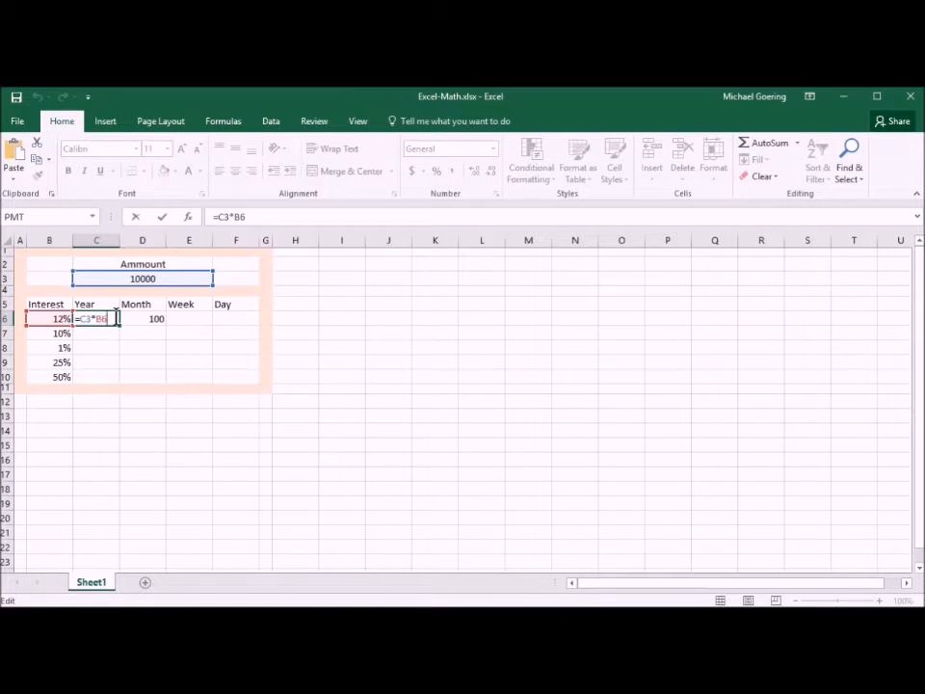
# Step: Enter the weekly interest formula =C3*B6/52 in E6
pyautogui.click(189, 318)
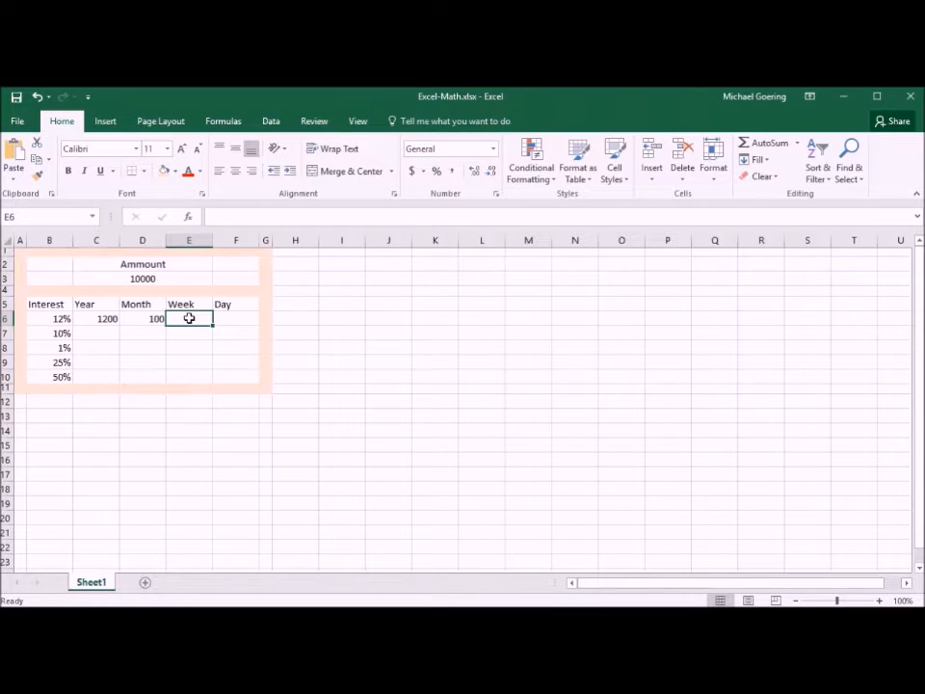
pyautogui.write('=')
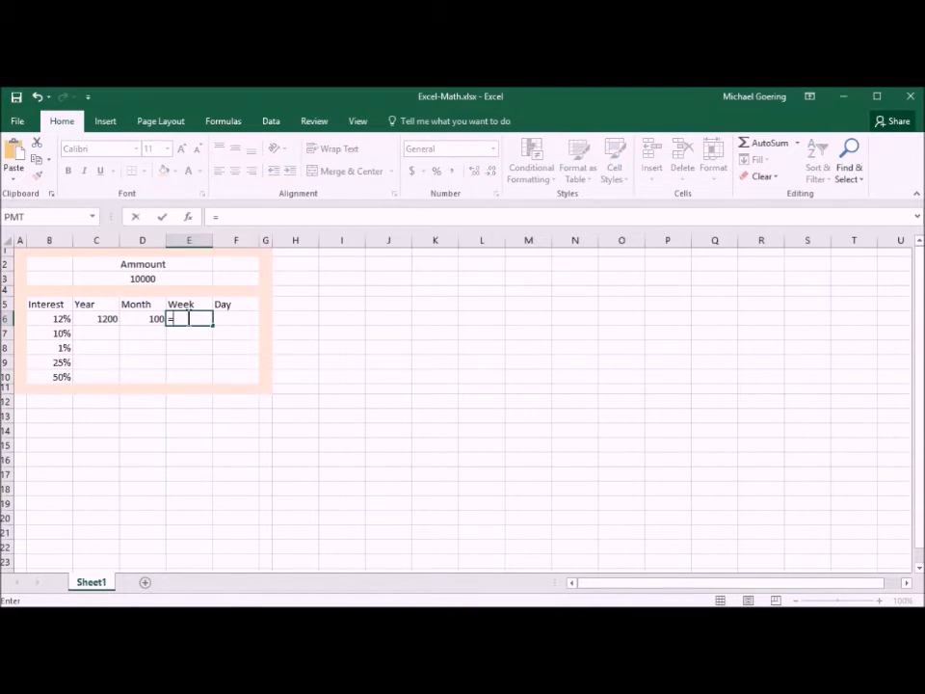
pyautogui.click(161, 278)
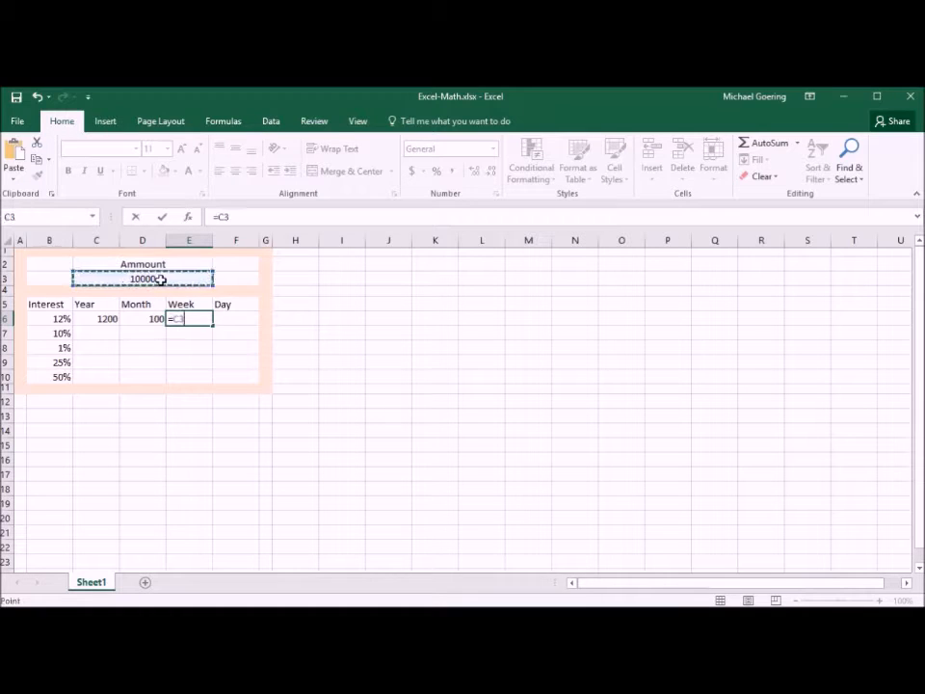
pyautogui.write('*')
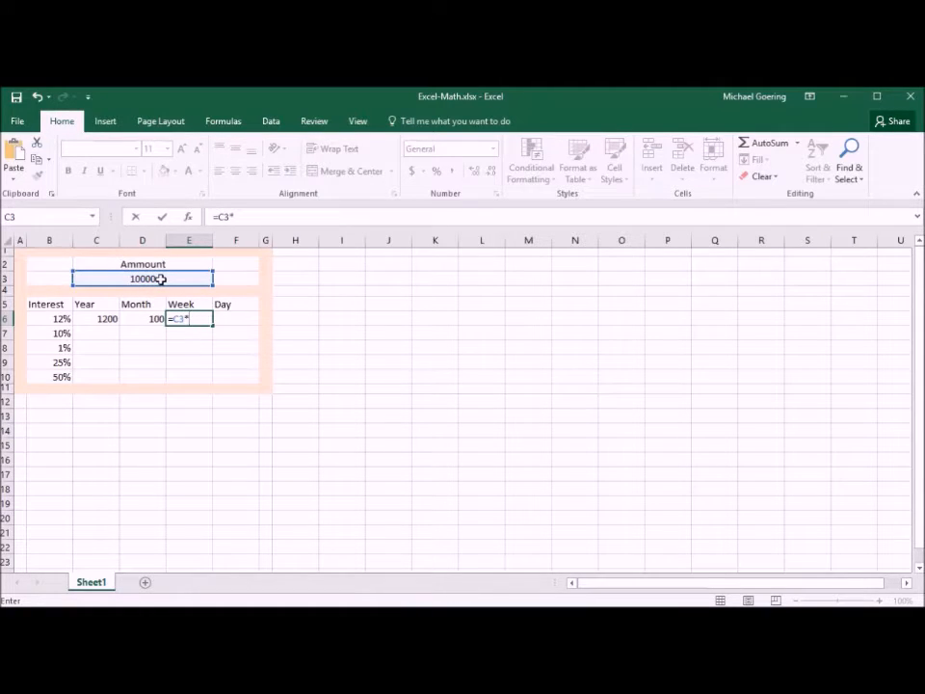
pyautogui.click(57, 319)
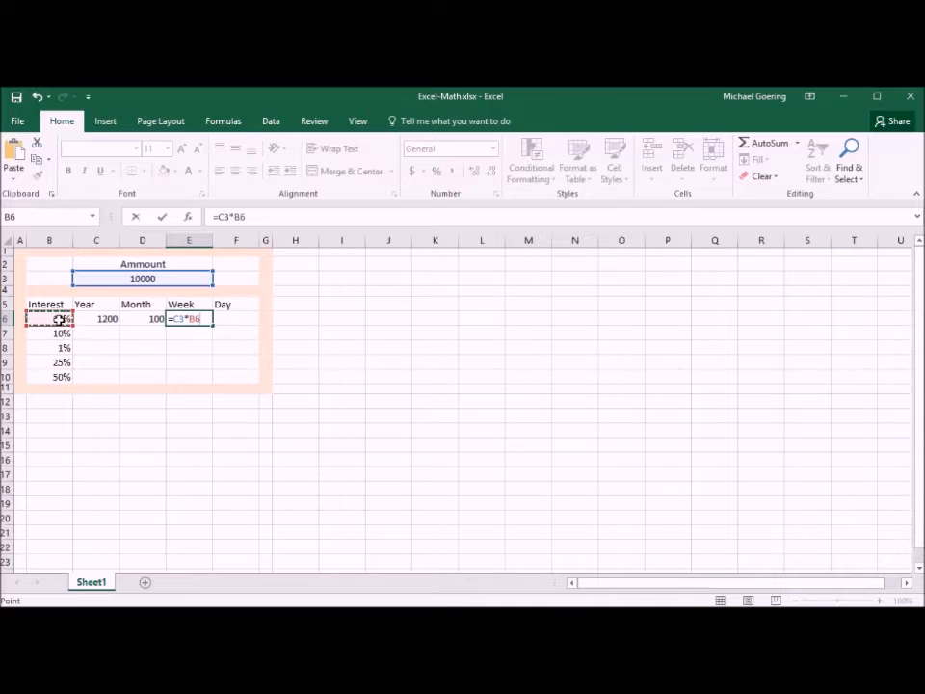
pyautogui.write('/52')
pyautogui.press('Return')
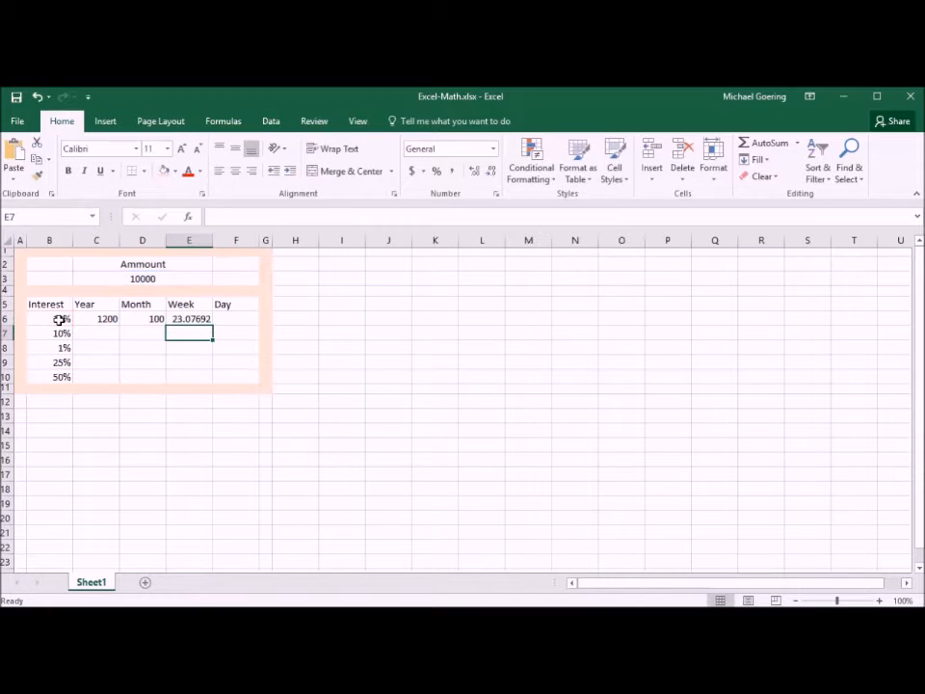
# Step: Enter the daily interest formula =C3*B6/365 in F6
pyautogui.click(223, 320)
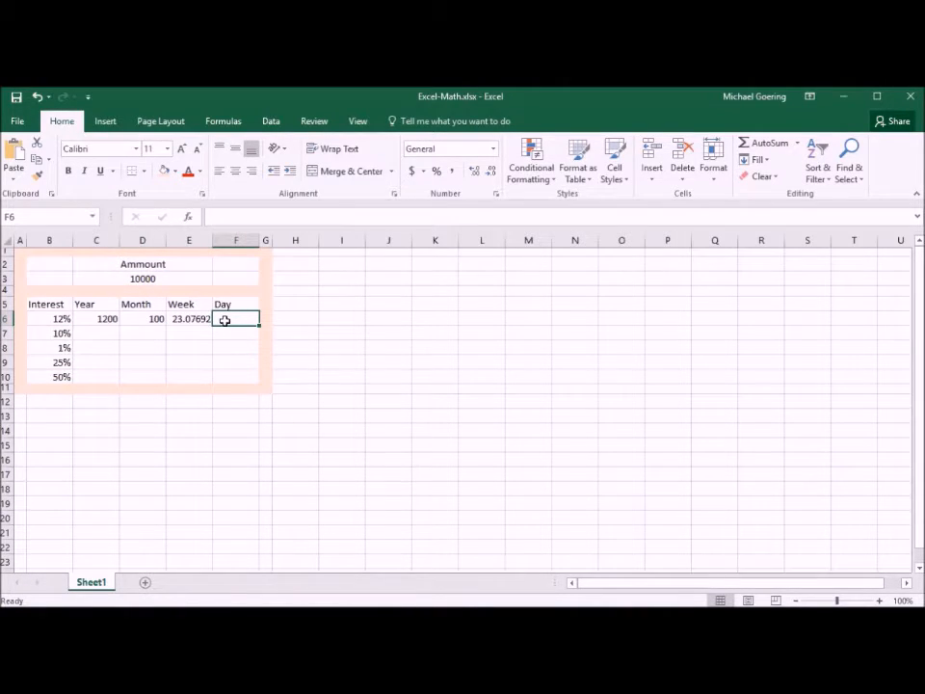
pyautogui.write('=')
pyautogui.click(150, 278)
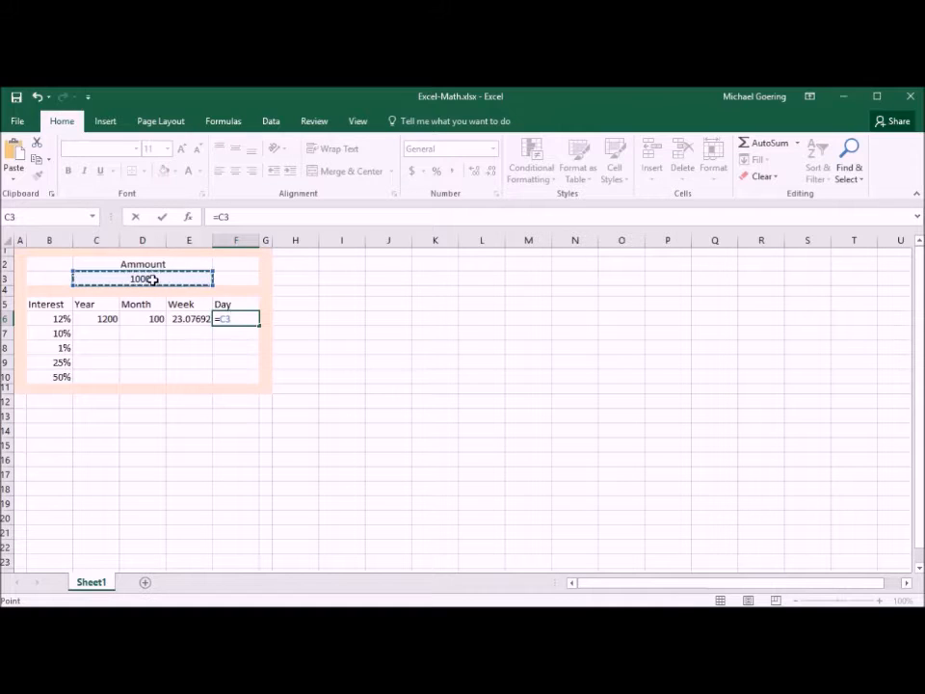
pyautogui.write('*')
pyautogui.click(58, 318)
pyautogui.write('/')
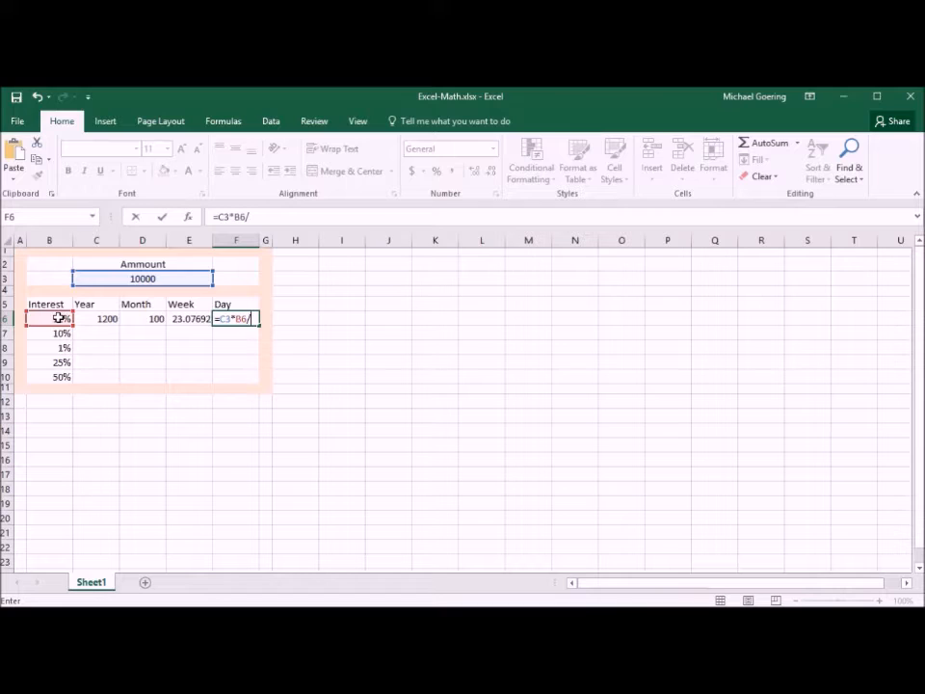
pyautogui.write('365')
pyautogui.press('Return')
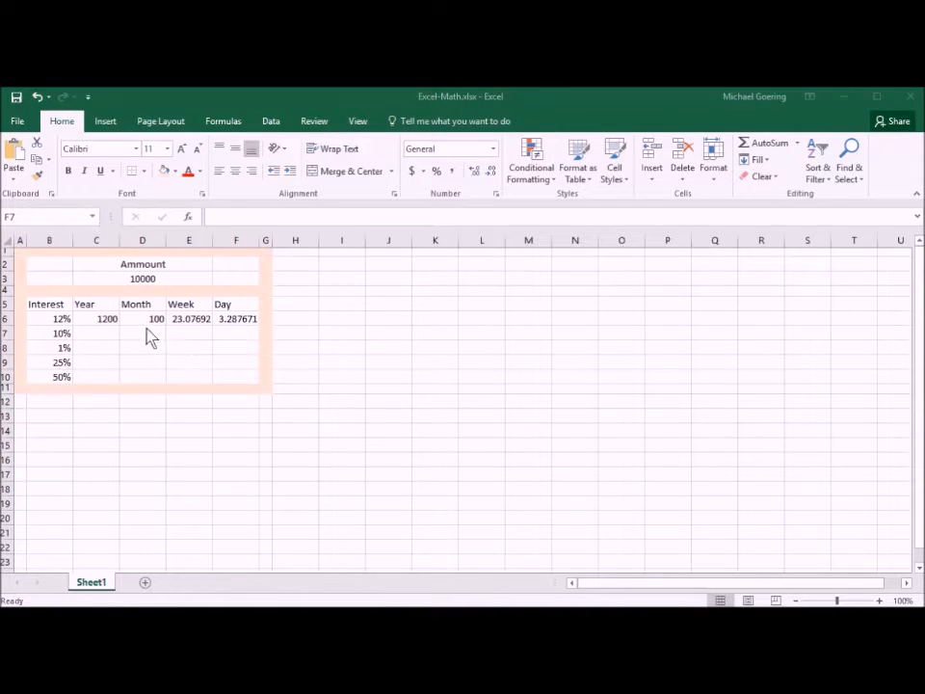
# Step: Apply the dollar Accounting number format to the amount in C3
pyautogui.click(180, 318)
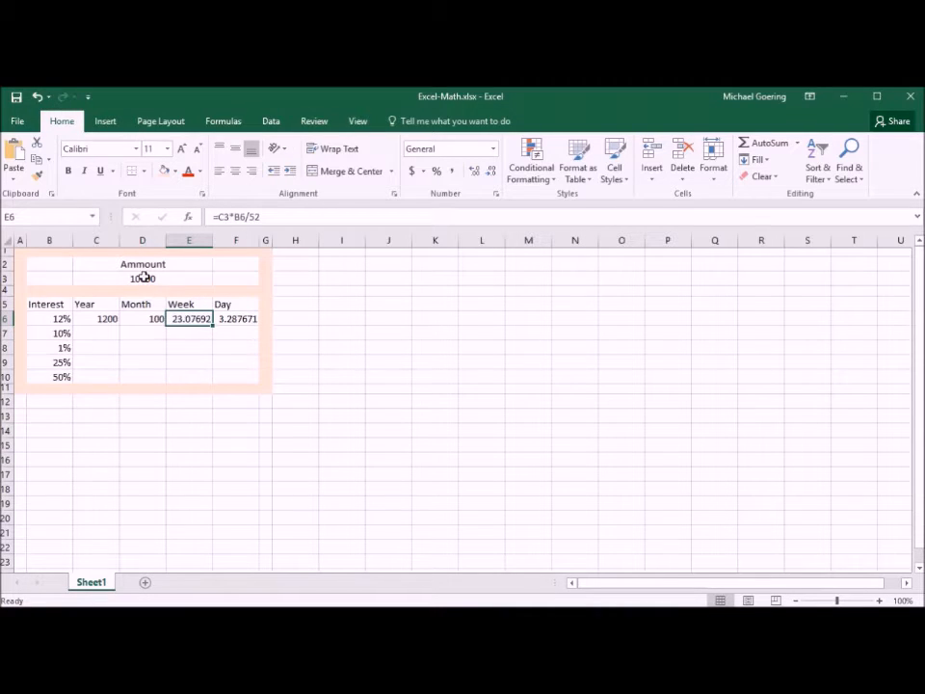
pyautogui.click(159, 278)
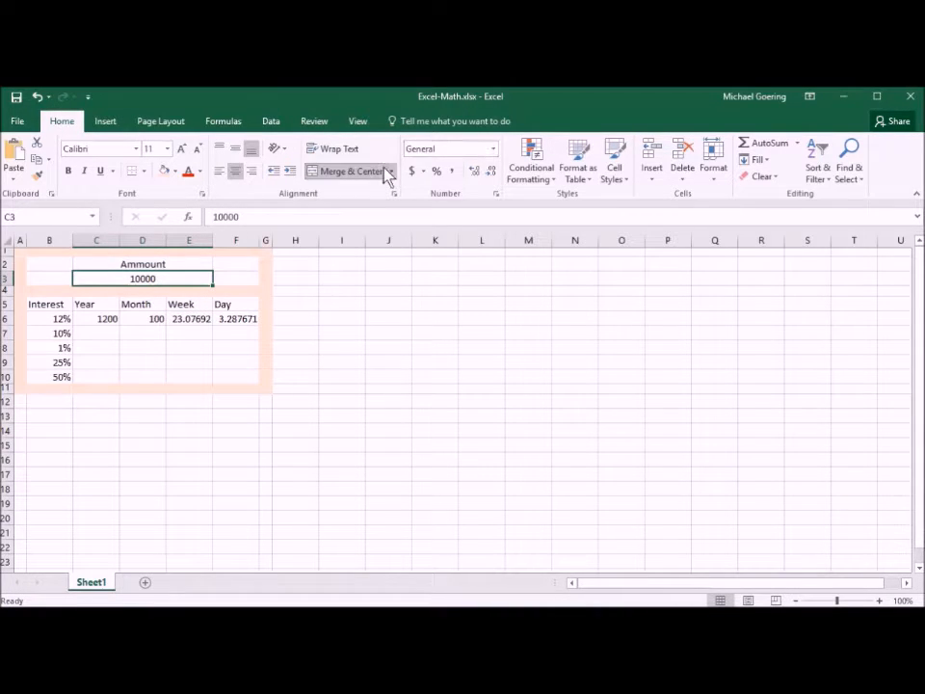
pyautogui.click(410, 174)
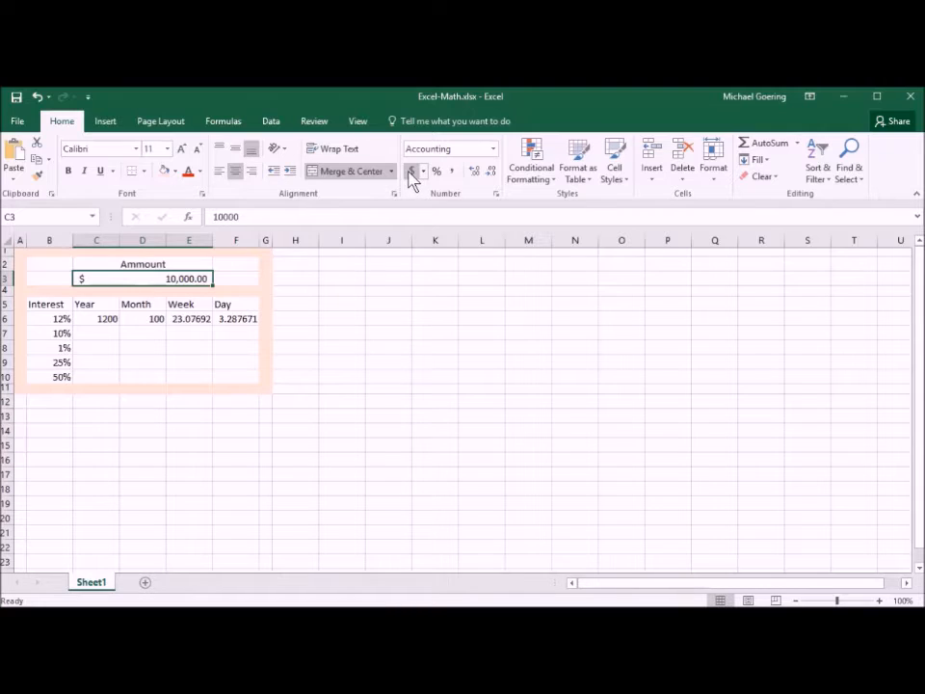
# Step: Format the interest results in C6:F6 as Currency, starting with the weekly value in E6
pyautogui.click(190, 319)
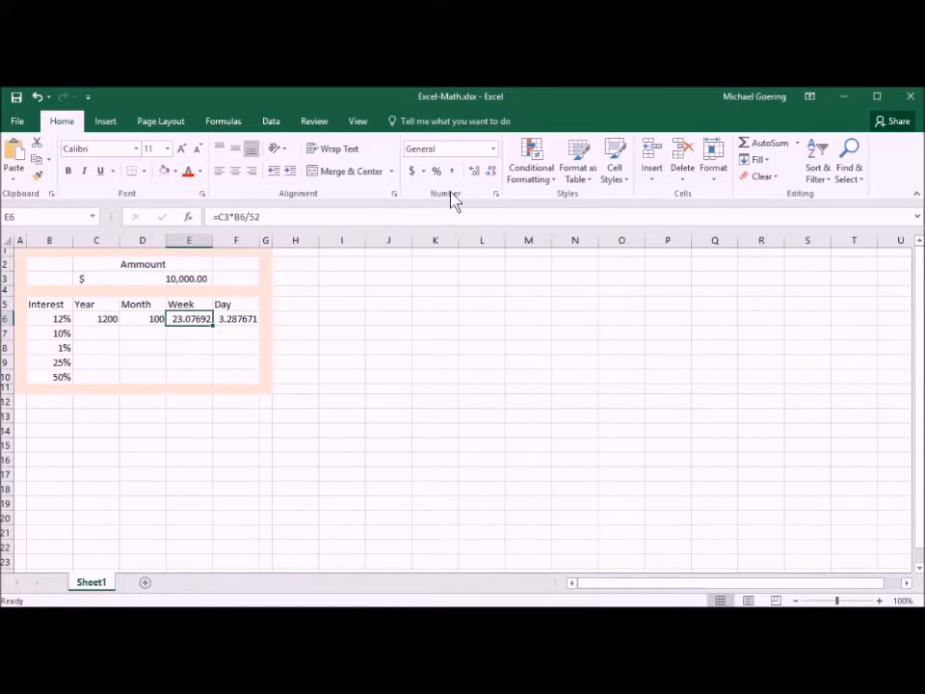
pyautogui.click(492, 151)
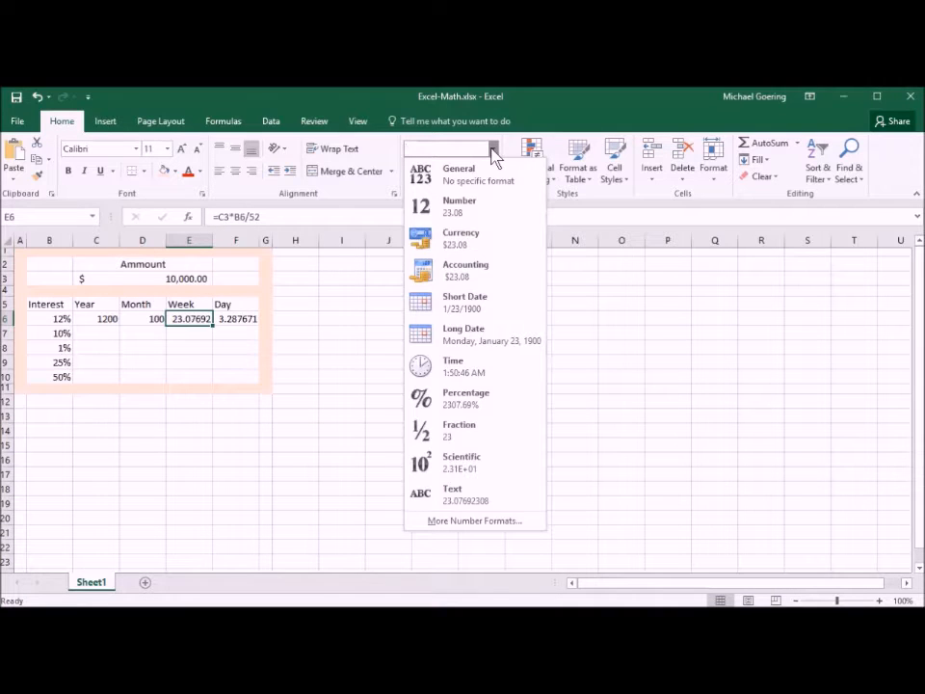
pyautogui.click(465, 234)
pyautogui.click(239, 320)
pyautogui.moveTo(106, 320); pyautogui.dragTo(250, 310)
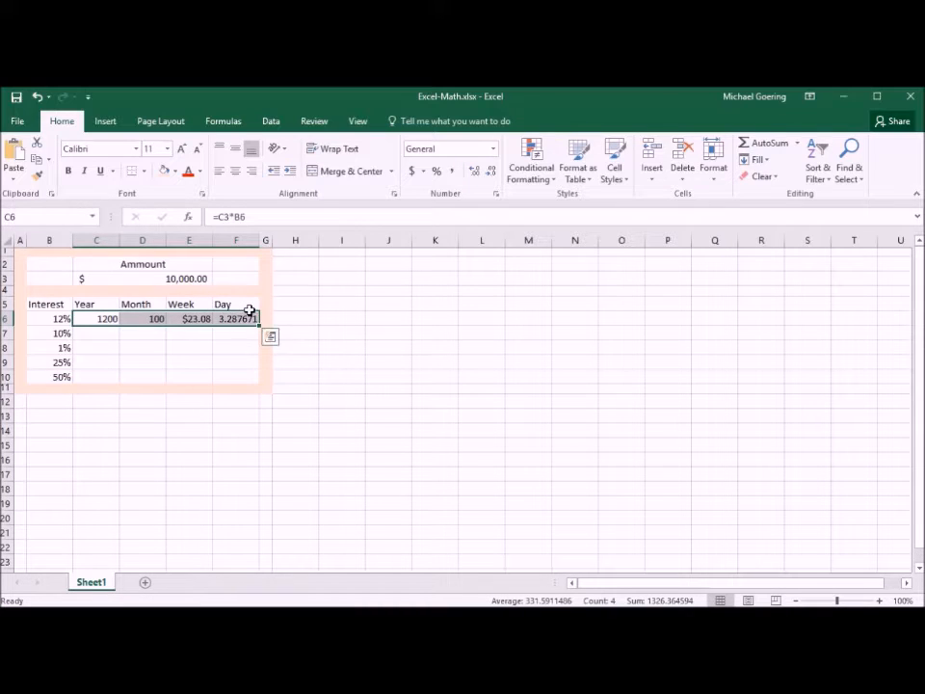
pyautogui.click(494, 150)
pyautogui.click(458, 241)
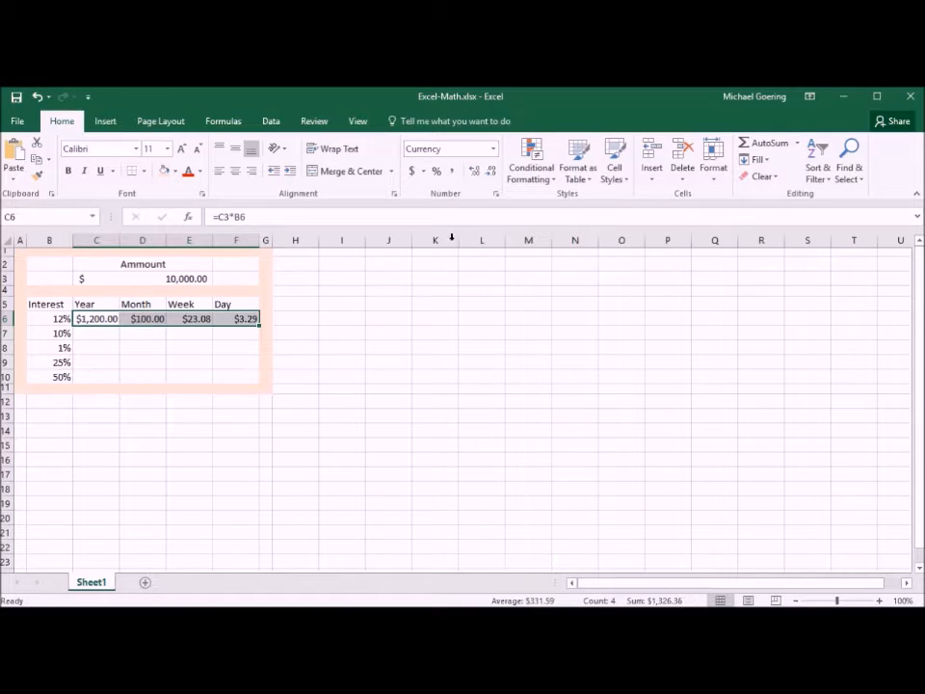
# Step: Fill the yearly, monthly, weekly and daily formulas from C6:F6 down to row 10
pyautogui.click(98, 319)
pyautogui.moveTo(93, 321); pyautogui.dragTo(250, 330)
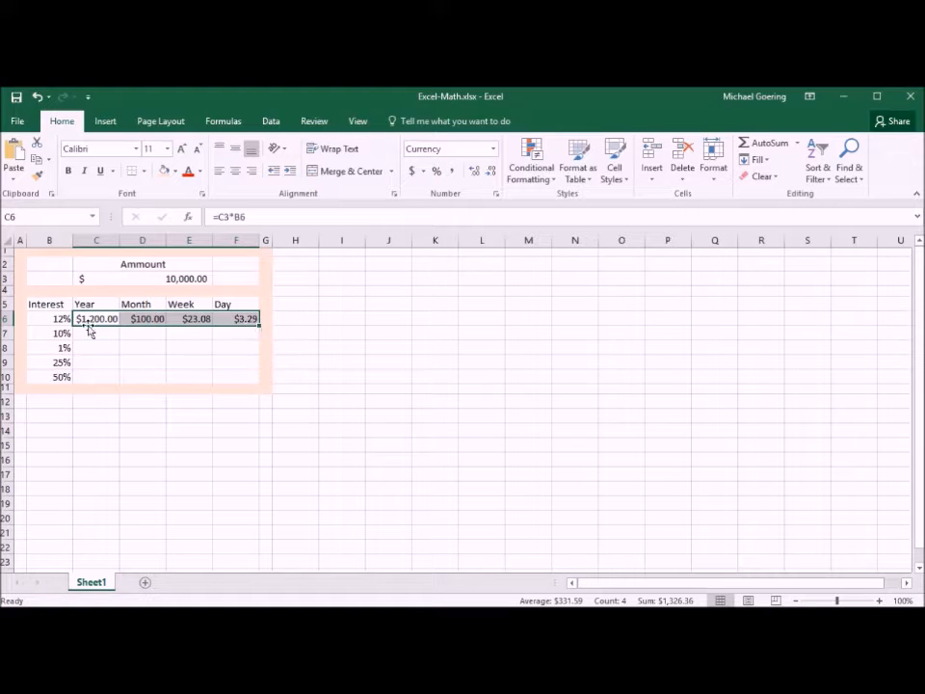
pyautogui.click(299, 321)
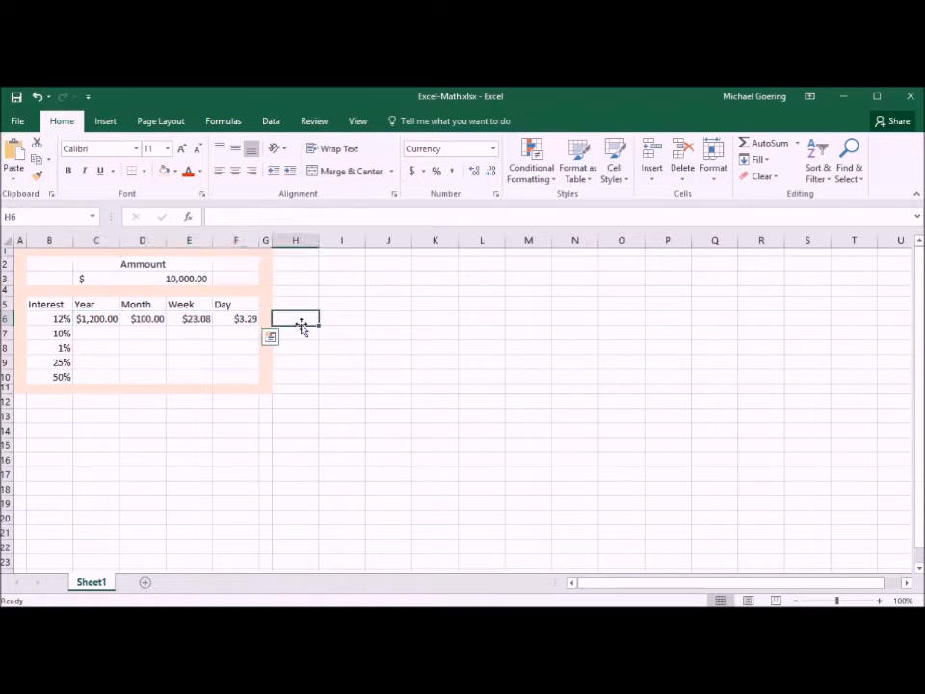
pyautogui.moveTo(93, 318); pyautogui.dragTo(234, 318)
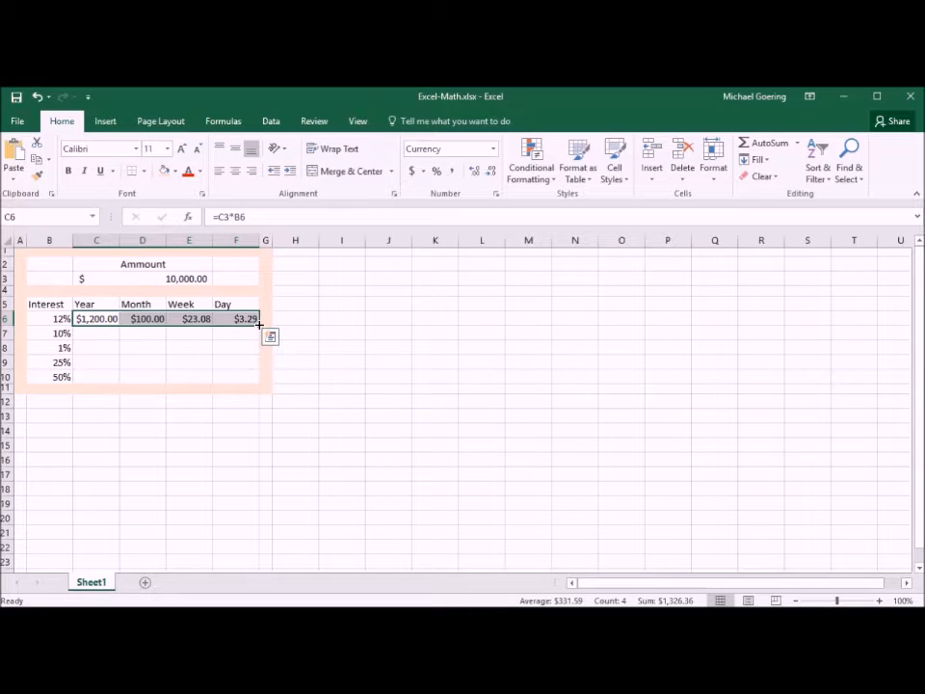
pyautogui.moveTo(259, 325); pyautogui.dragTo(254, 379)
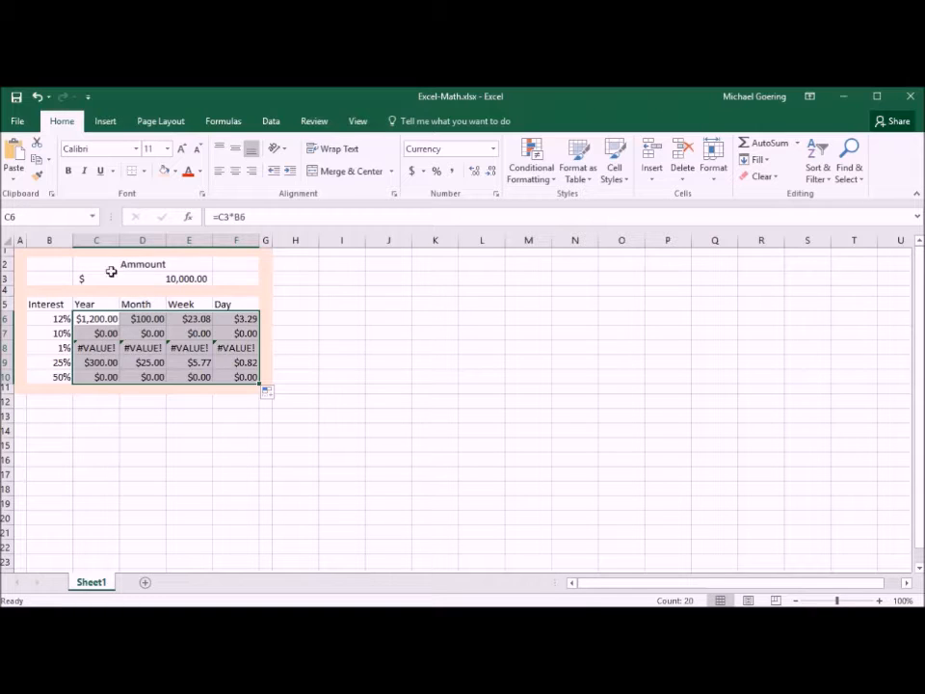
# Step: Try a wider column C, restore its width, and inspect which cells the formula in C8 references
pyautogui.moveTo(119, 240); pyautogui.dragTo(142, 240)
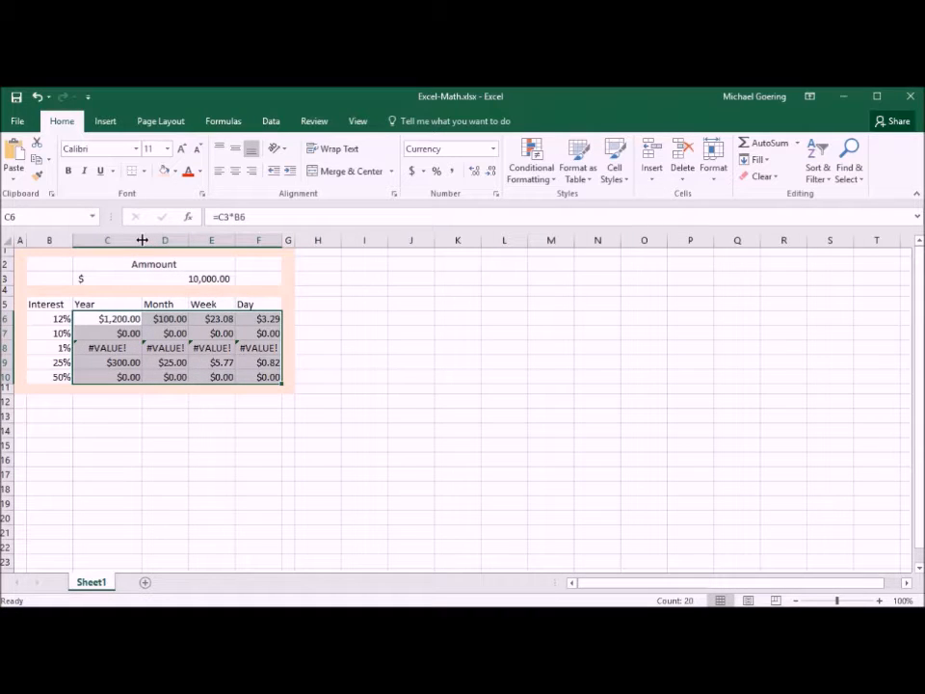
pyautogui.moveTo(142, 240); pyautogui.dragTo(120, 239)
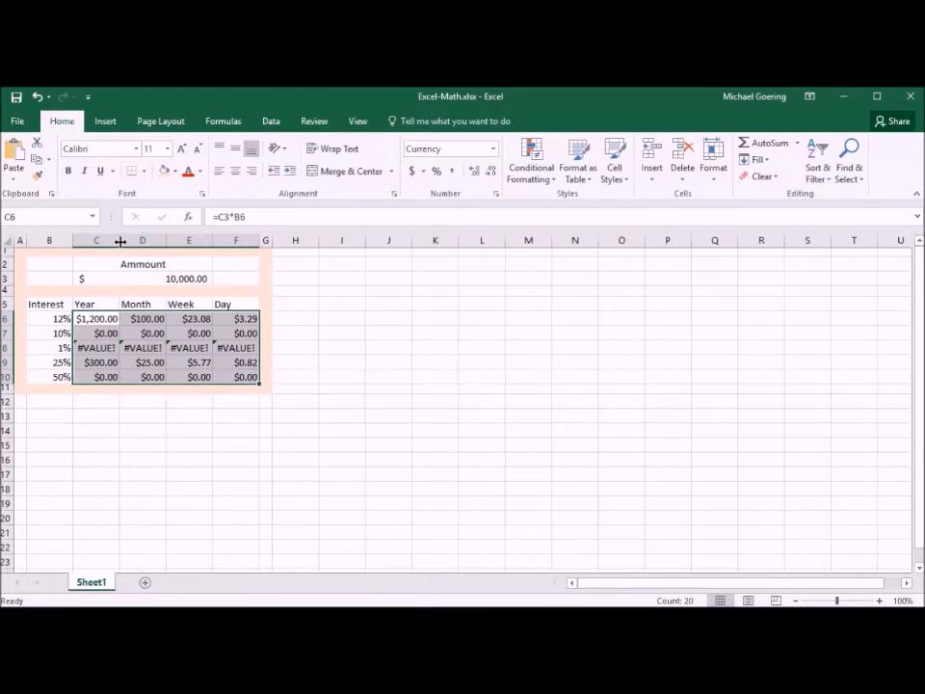
pyautogui.doubleClick(100, 348)
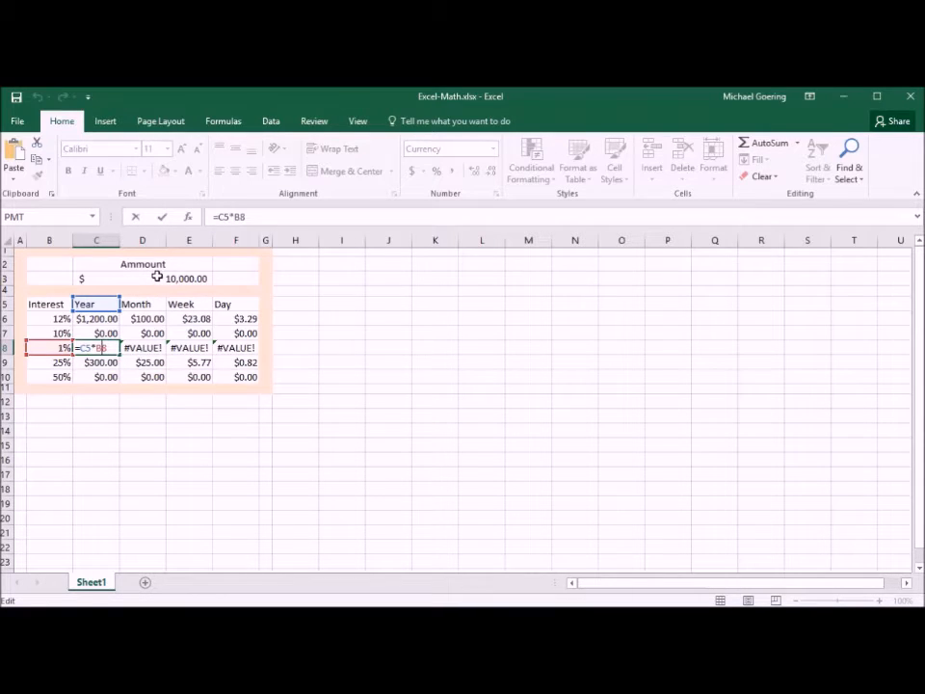
# Step: Change the yearly formula in C6 to =C$3*B6 and fill it down to C10
pyautogui.click(92, 319)
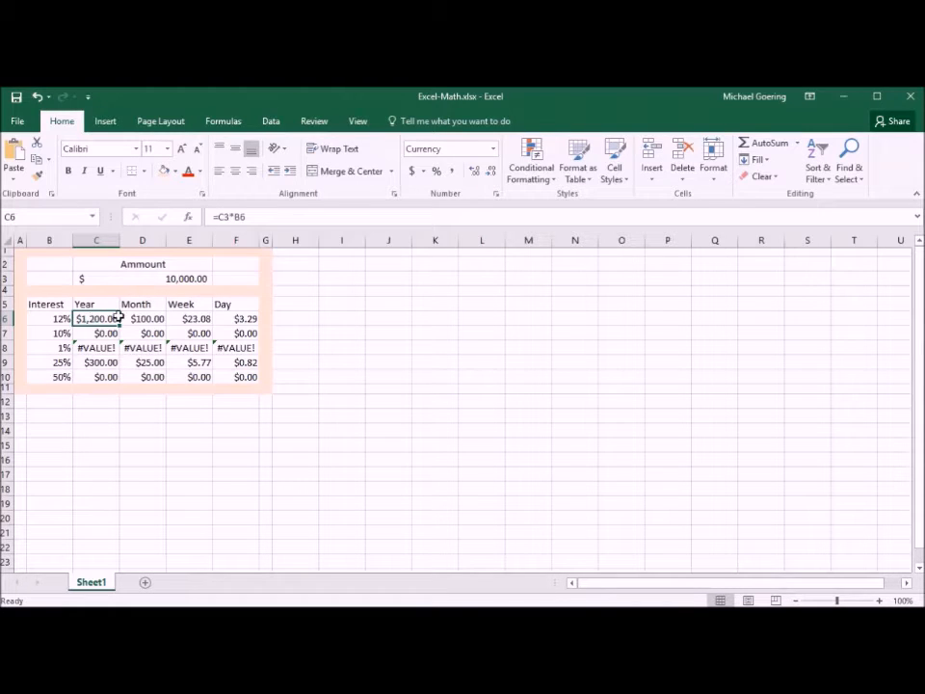
pyautogui.click(222, 217)
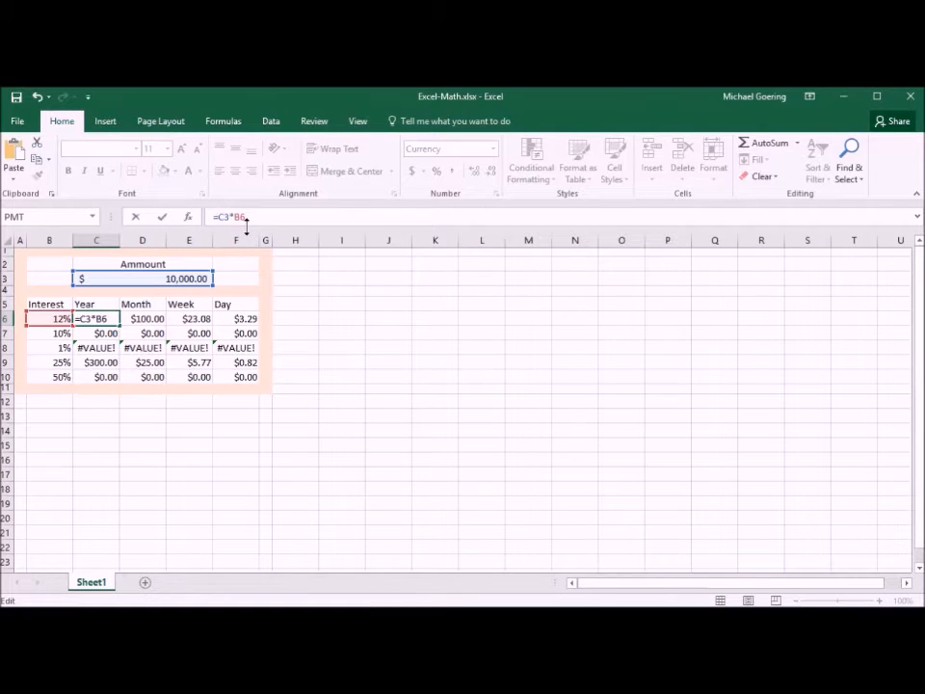
pyautogui.write('$')
pyautogui.press('Return')
pyautogui.click(50, 363)
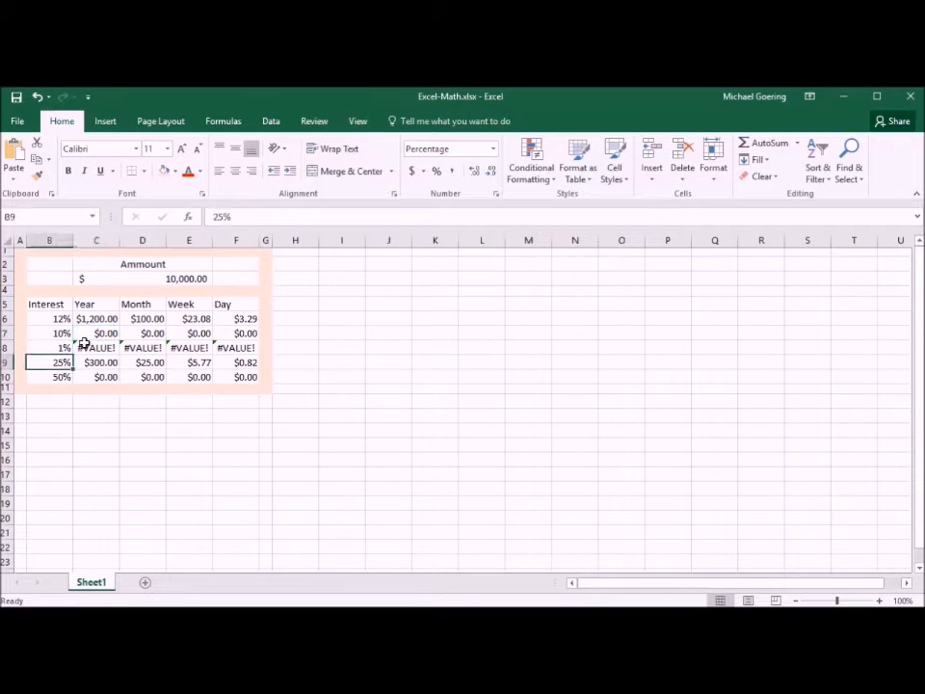
pyautogui.click(97, 319)
pyautogui.moveTo(120, 325); pyautogui.dragTo(113, 377)
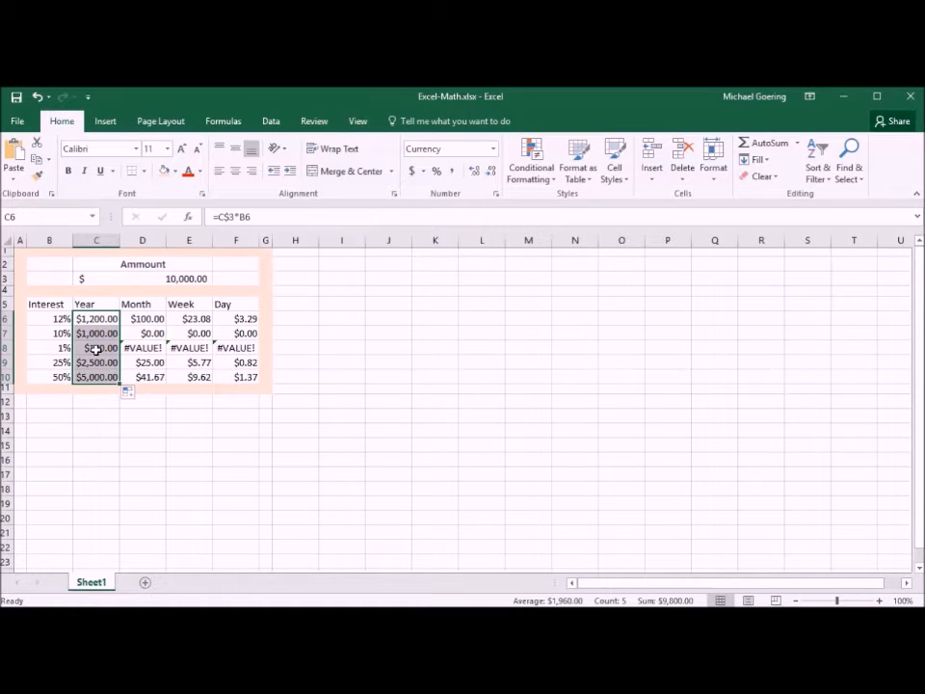
# Step: Name the amount cell C3 Amt
pyautogui.click(137, 319)
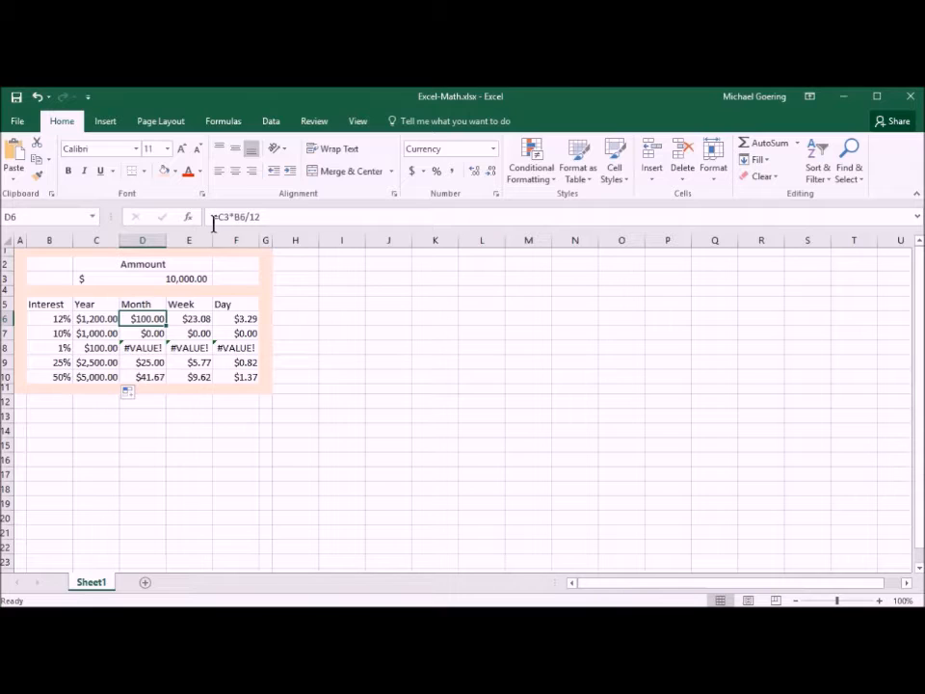
pyautogui.click(157, 280)
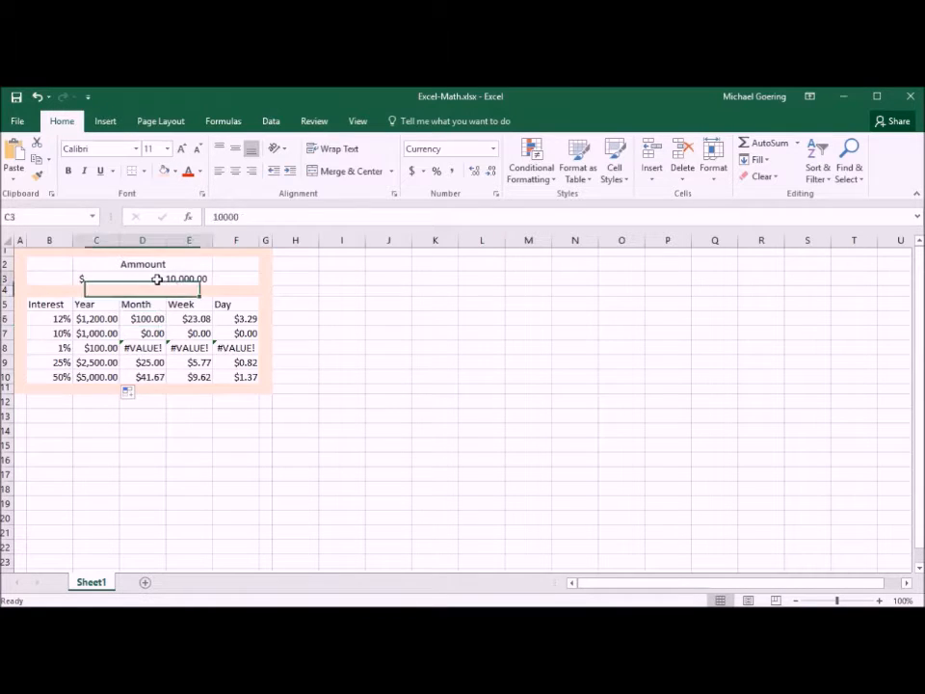
pyautogui.click(30, 217)
pyautogui.write('Amt')
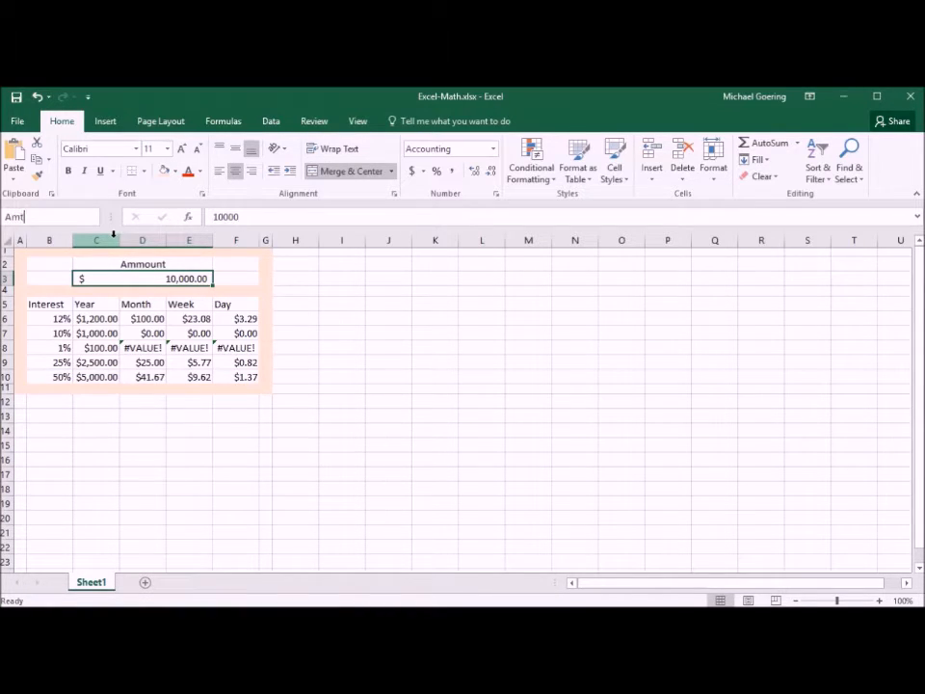
pyautogui.press('Return')
# Step: Change the monthly formula in D6 to =Amt*B6/12 and fill it down to D10
pyautogui.click(140, 318)
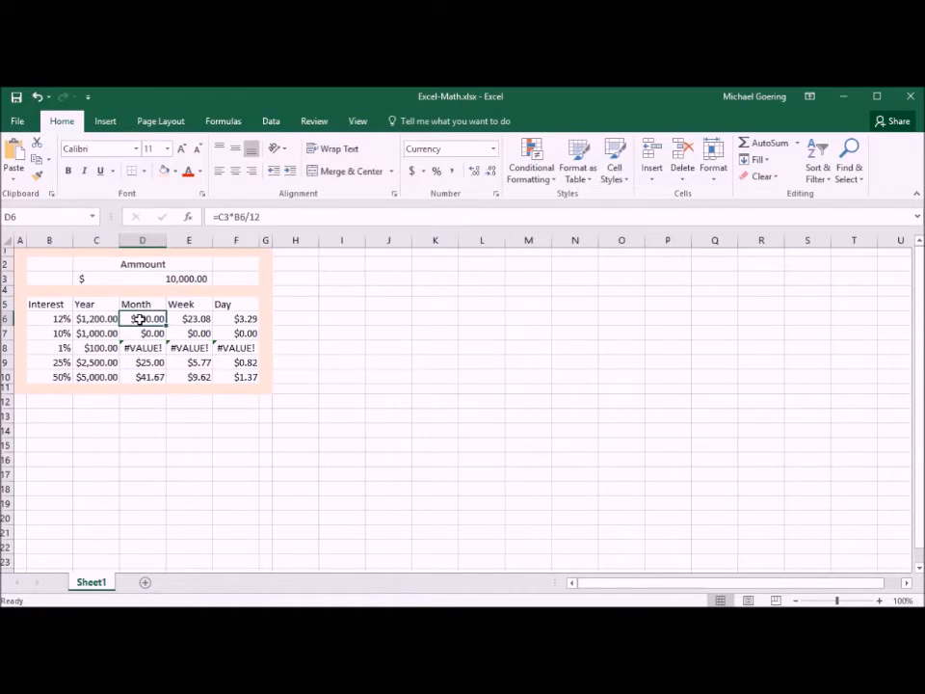
pyautogui.click(223, 217)
pyautogui.doubleClick(222, 217)
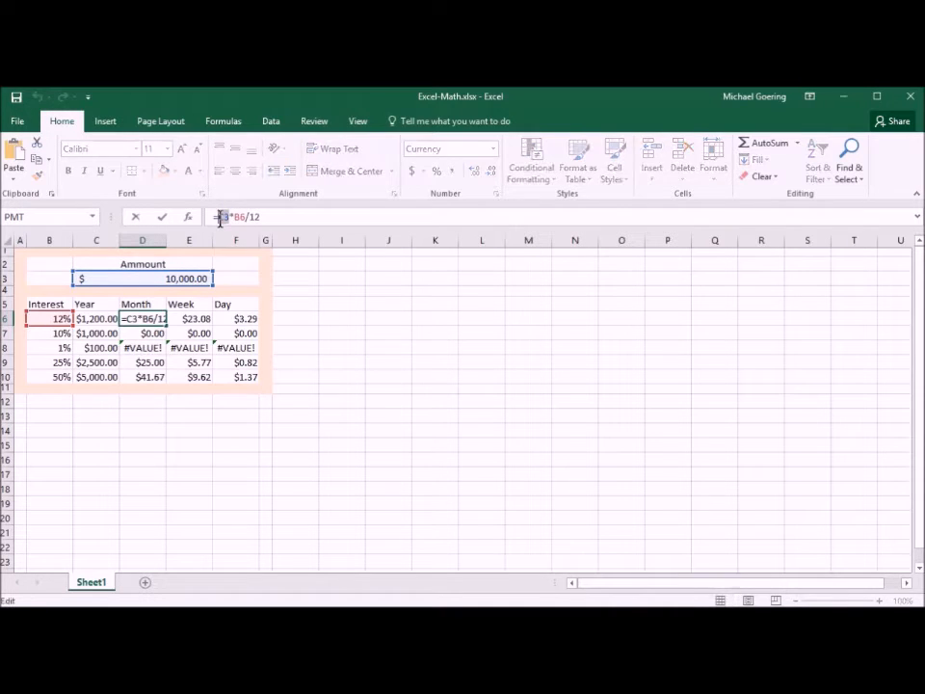
pyautogui.write('Amt')
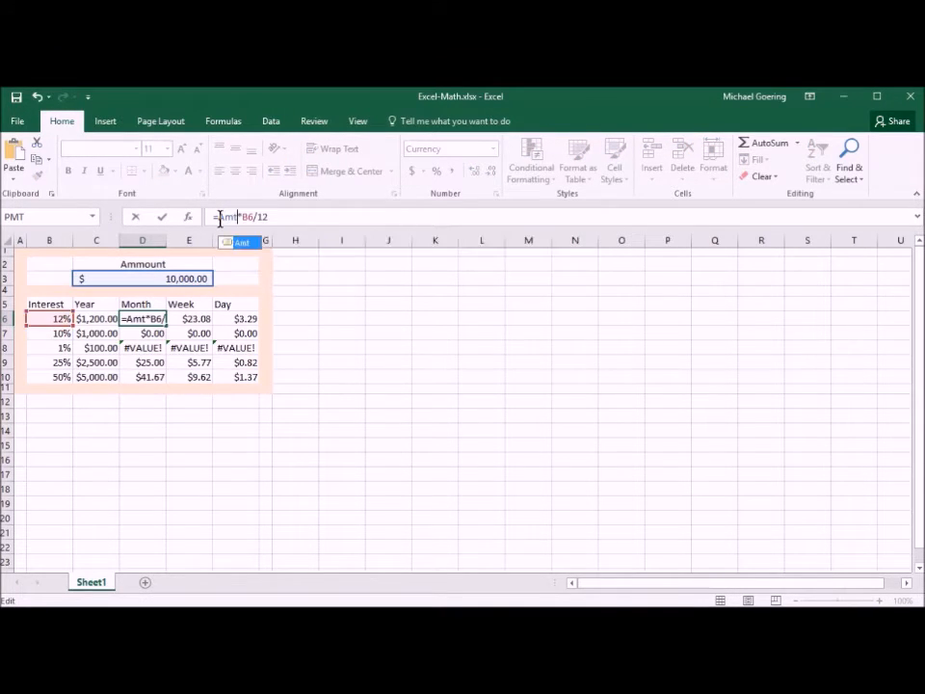
pyautogui.press('Return')
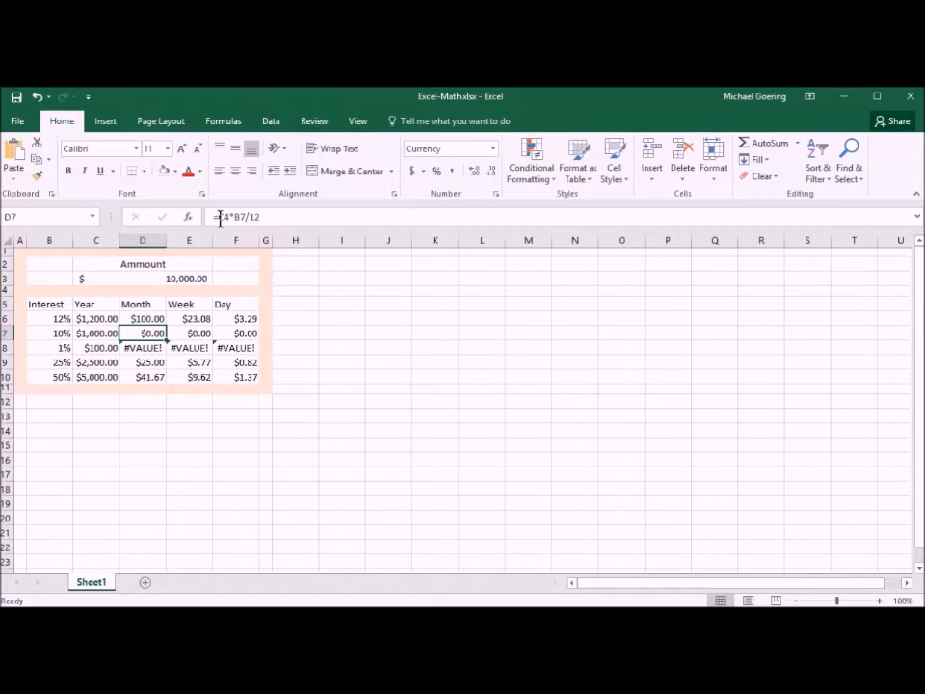
pyautogui.click(148, 319)
pyautogui.moveTo(164, 322); pyautogui.dragTo(168, 382)
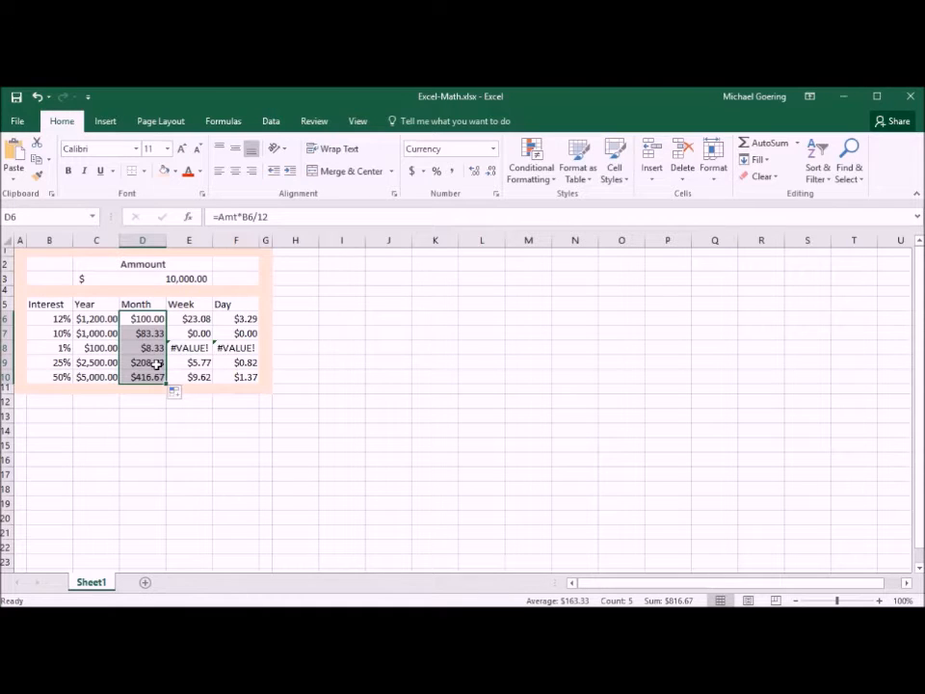
# Step: Change the weekly formula in E6 to =Amt*B6/52
pyautogui.click(190, 320)
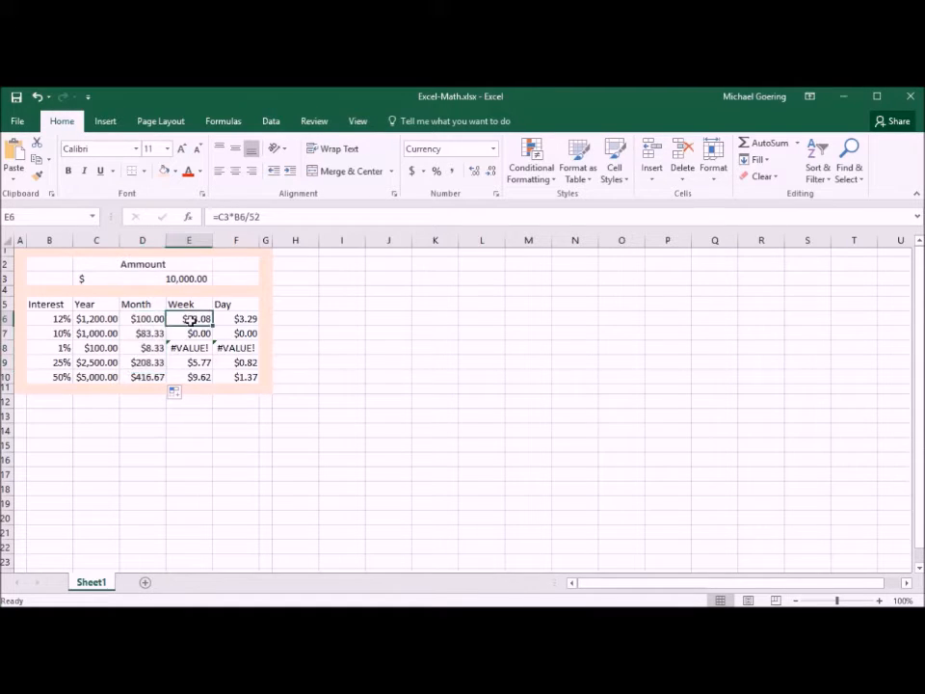
pyautogui.click(226, 216)
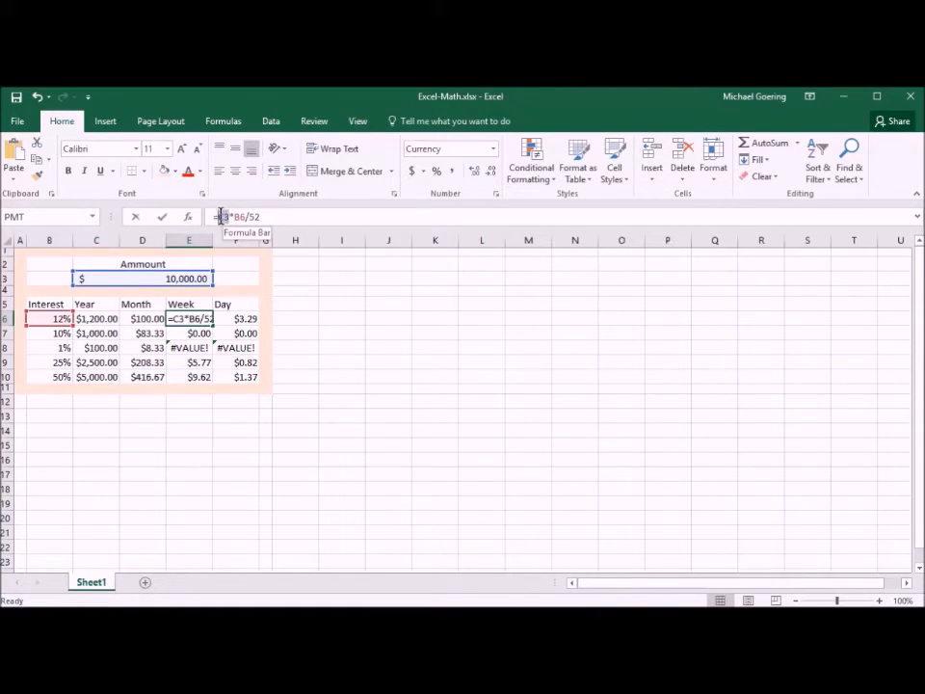
pyautogui.doubleClick(220, 217)
pyautogui.write('Amt')
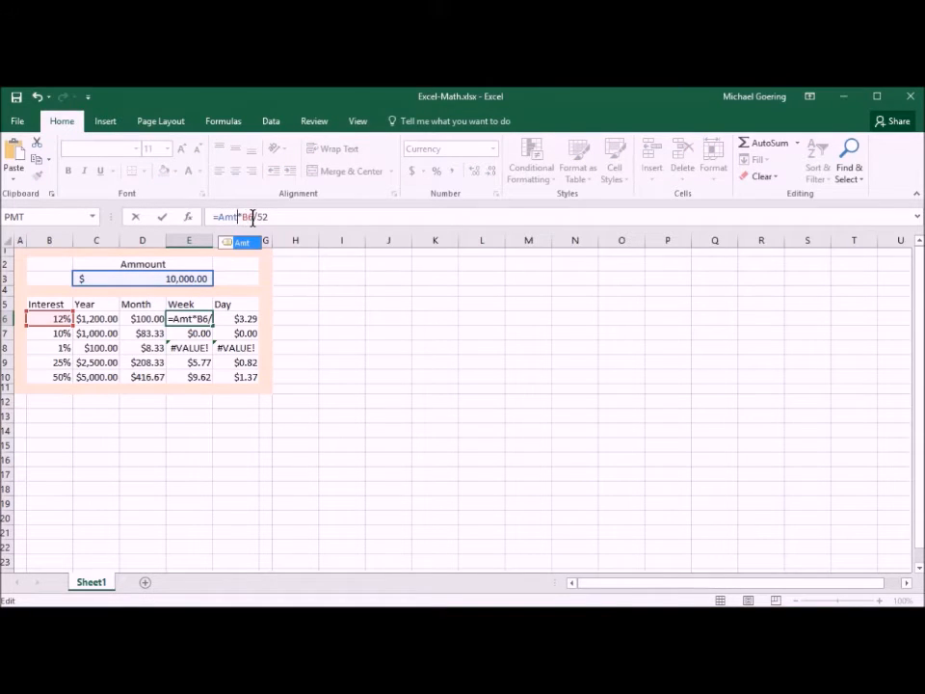
pyautogui.press('Return')
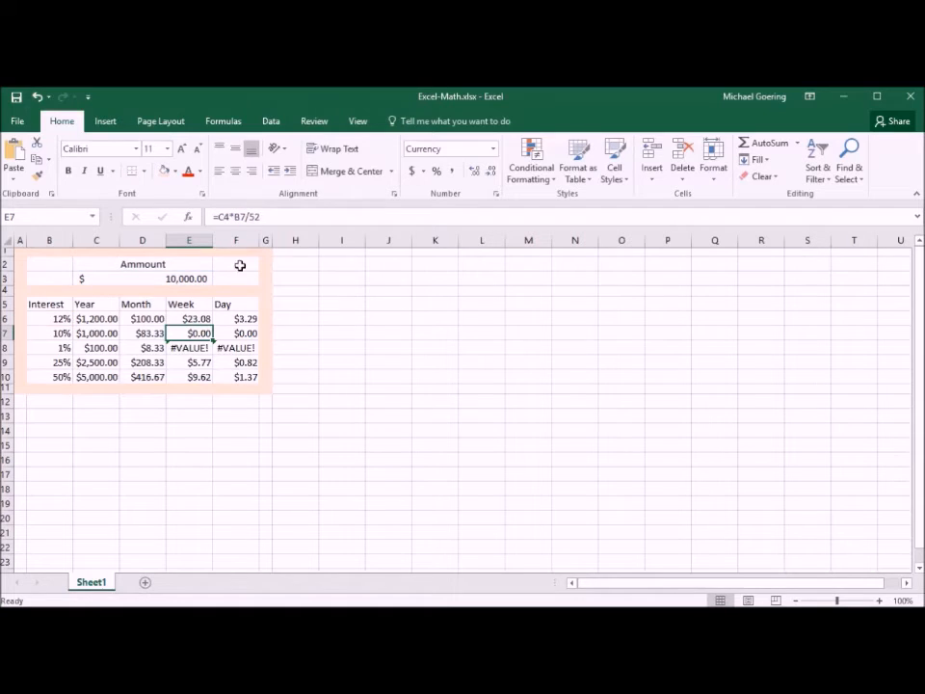
# Step: Change the daily formula in F6 to =Amt*B6/365 and fill the weekly and daily formulas in E6:F6 down to row 10
pyautogui.click(244, 319)
pyautogui.click(227, 217)
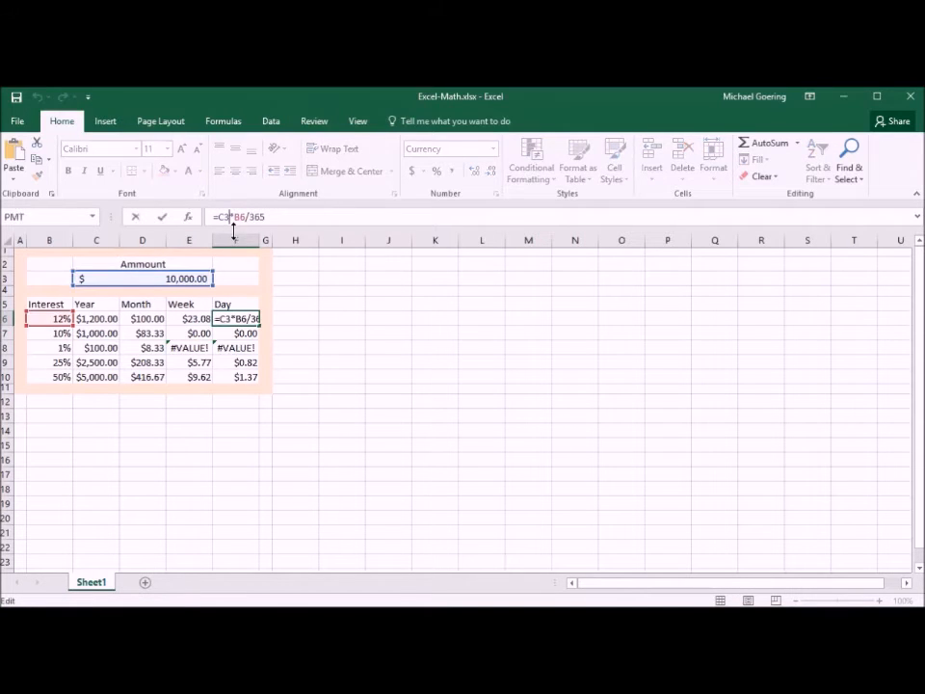
pyautogui.press('BackSpace')
pyautogui.press('BackSpace')
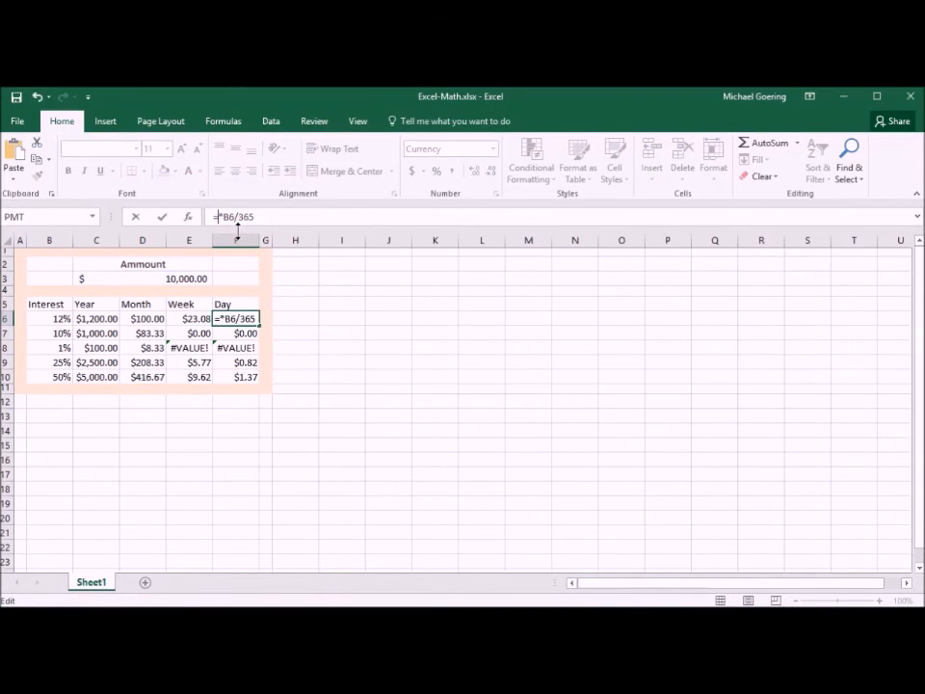
pyautogui.write('Amt')
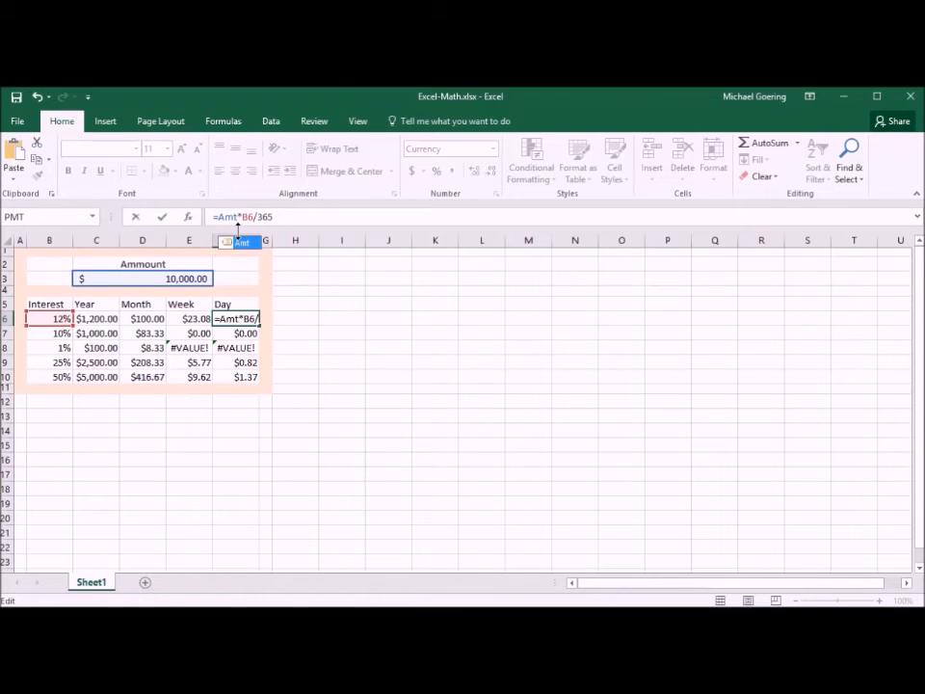
pyautogui.press('Return')
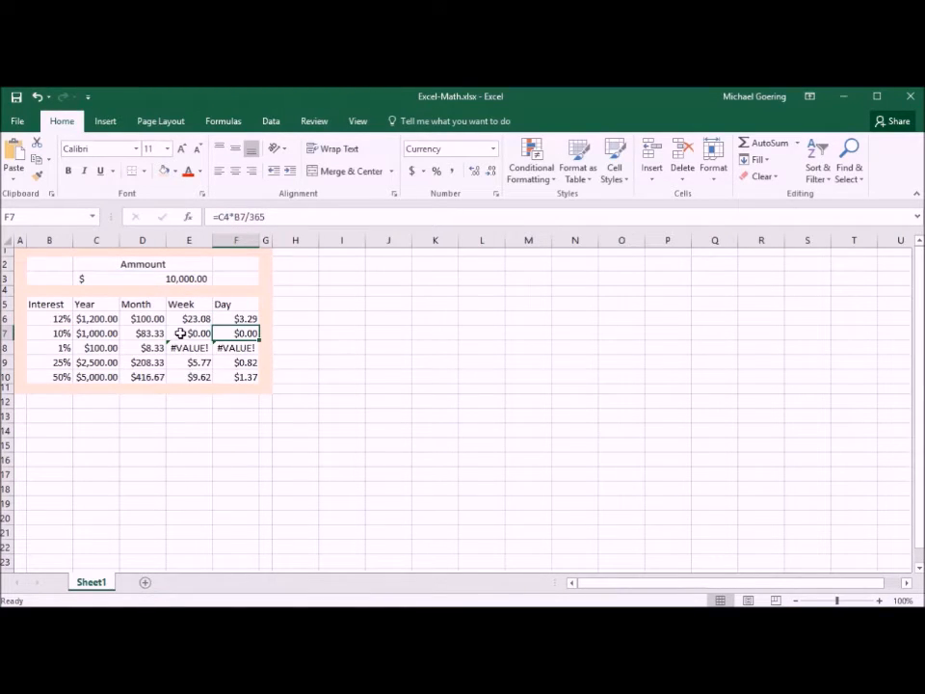
pyautogui.moveTo(189, 318); pyautogui.dragTo(252, 325)
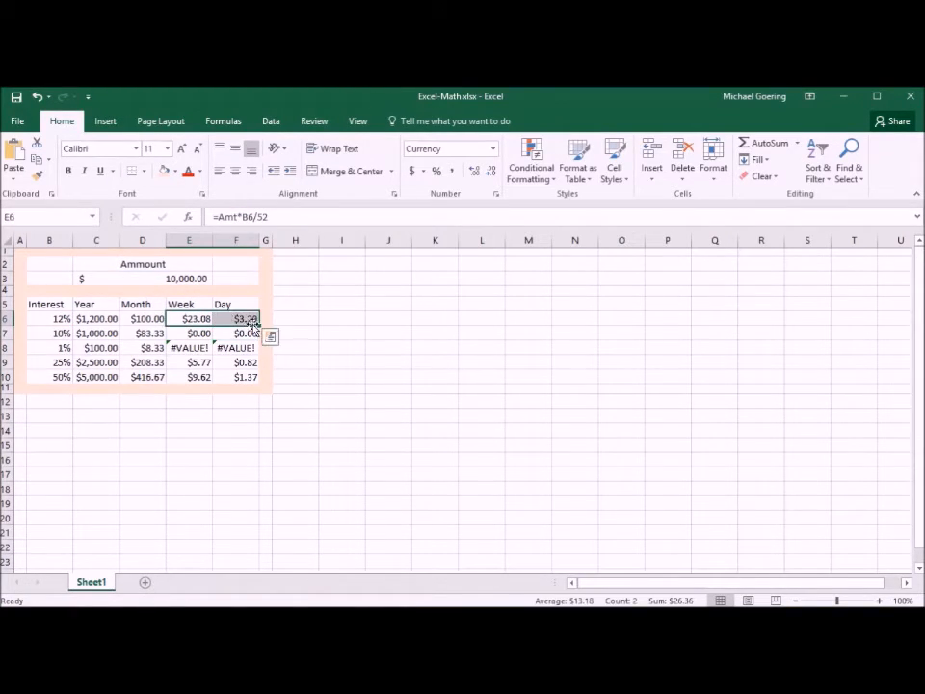
pyautogui.moveTo(259, 325); pyautogui.dragTo(261, 381)
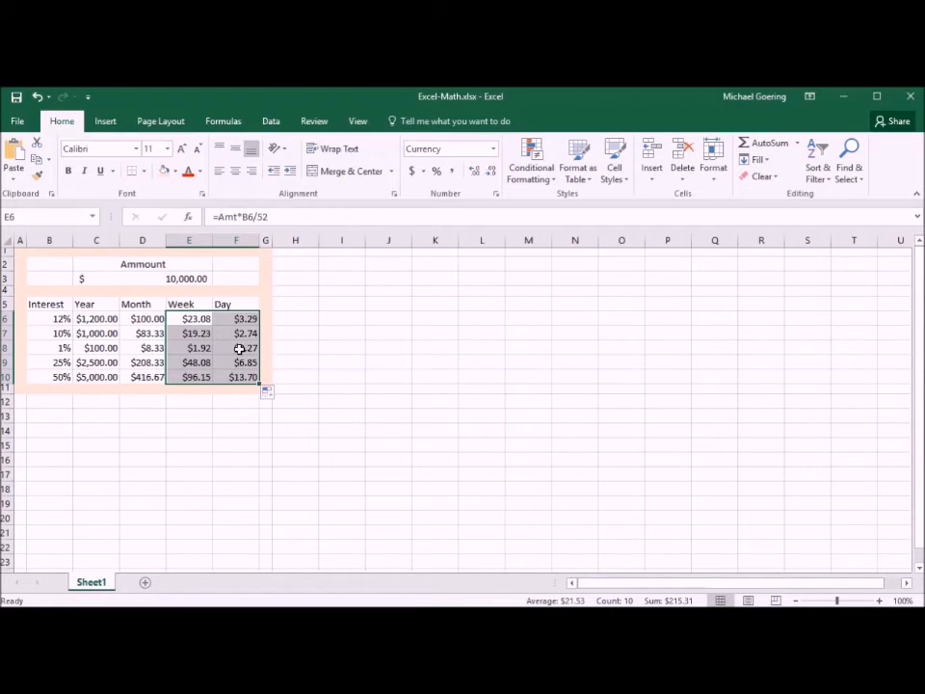
# Step: Narrow column C below the width of its yearly amounts and auto-fit the column to its contents
pyautogui.moveTo(119, 242); pyautogui.dragTo(106, 240)
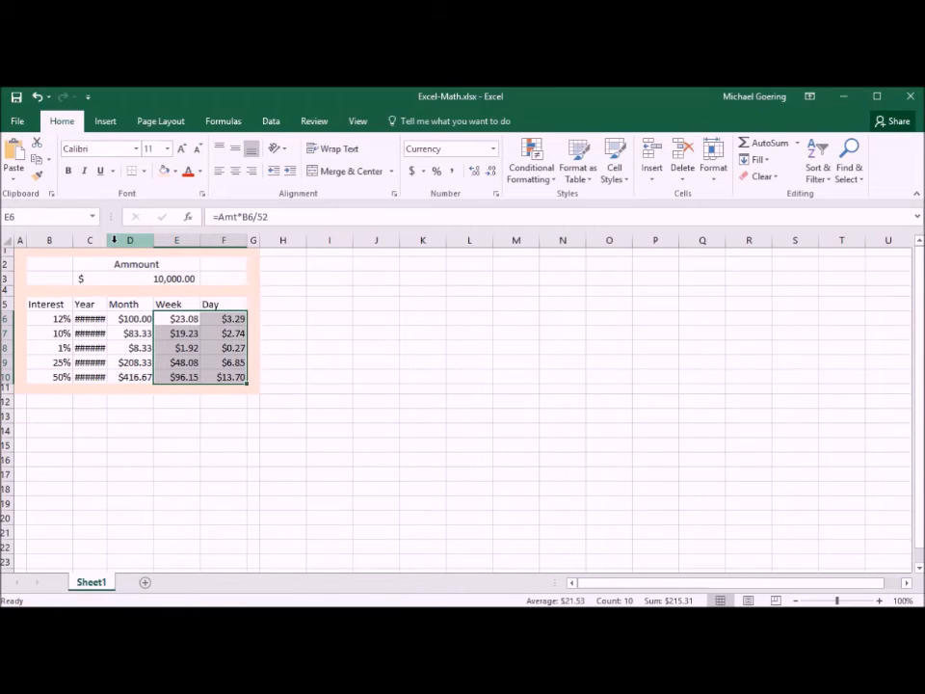
pyautogui.click(89, 319)
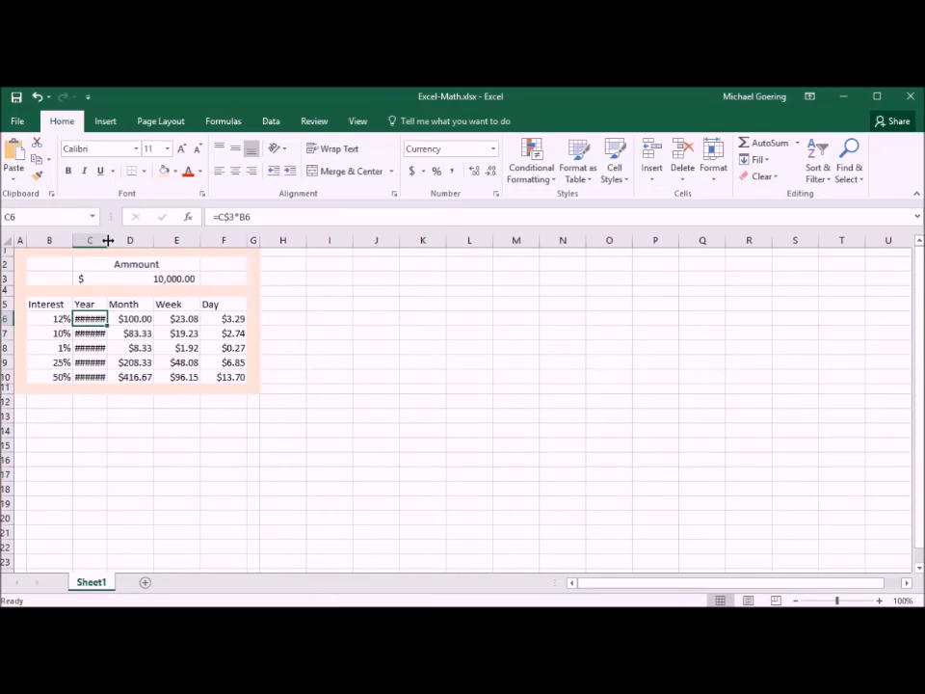
pyautogui.moveTo(108, 240); pyautogui.dragTo(107, 240)
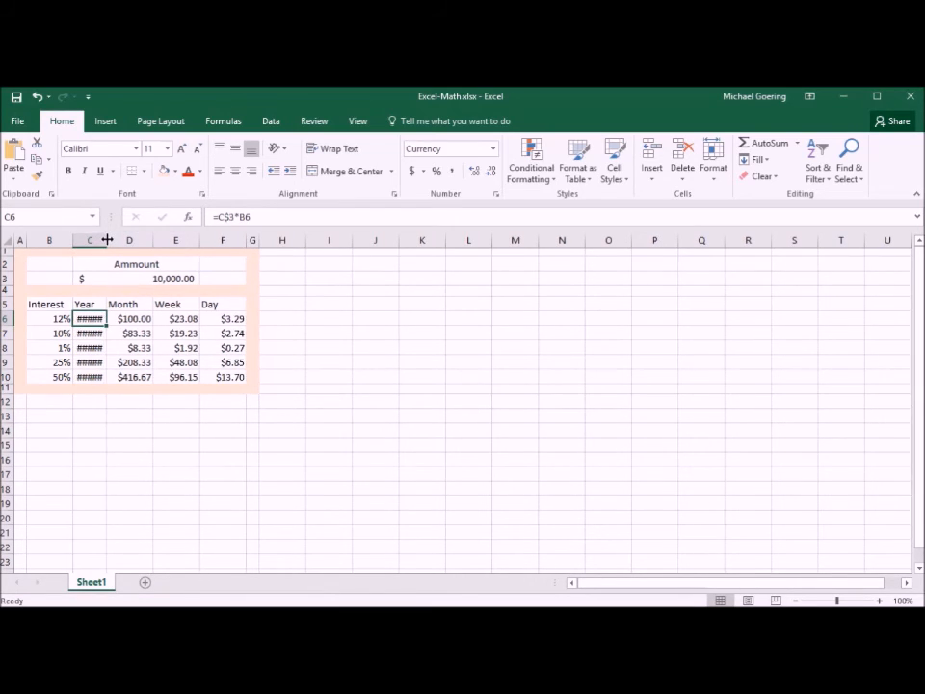
pyautogui.doubleClick(108, 239)
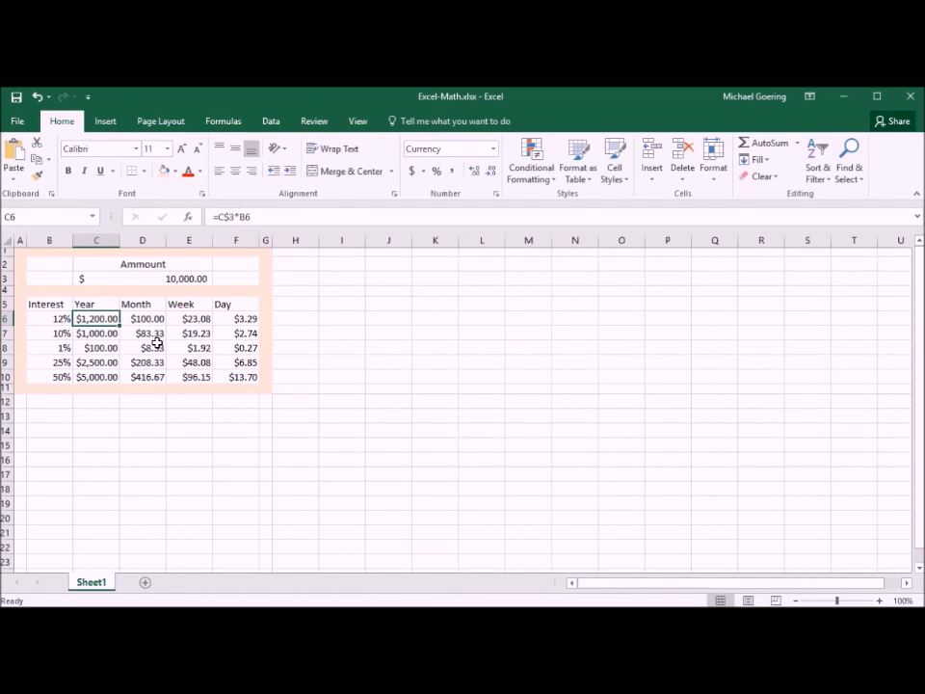
# Step: Rename the worksheet Sheet1 to Apply&
pyautogui.doubleClick(98, 582)
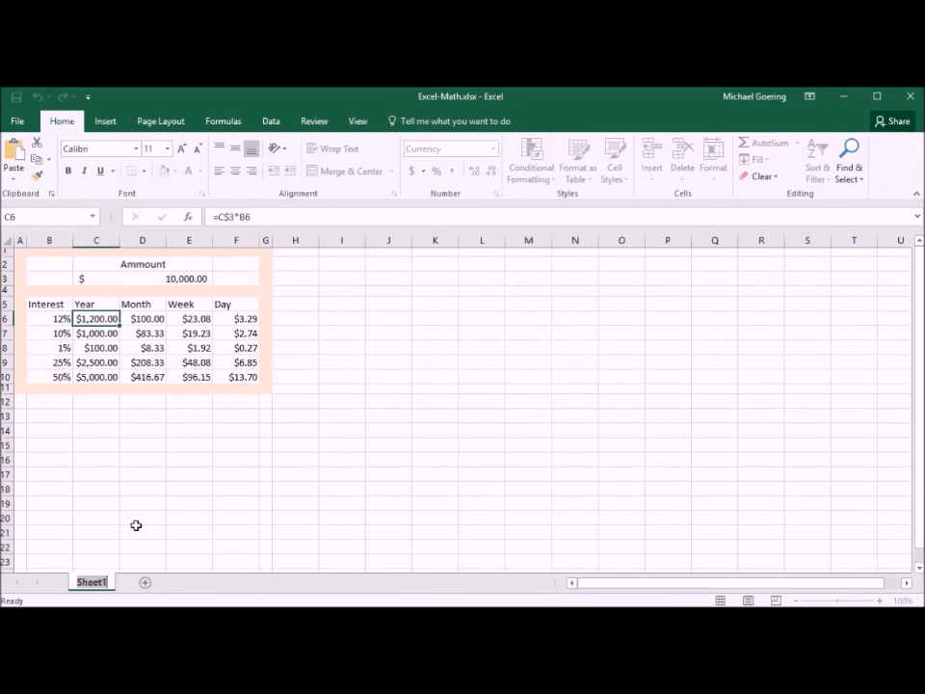
pyautogui.write('Appl')
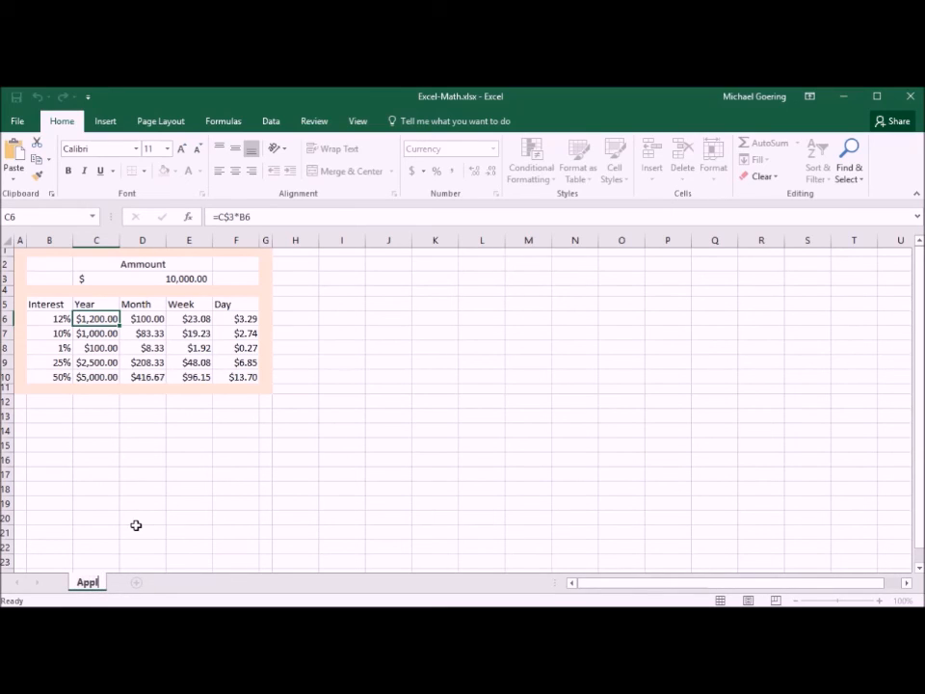
pyautogui.write('y&')
pyautogui.press('Return')
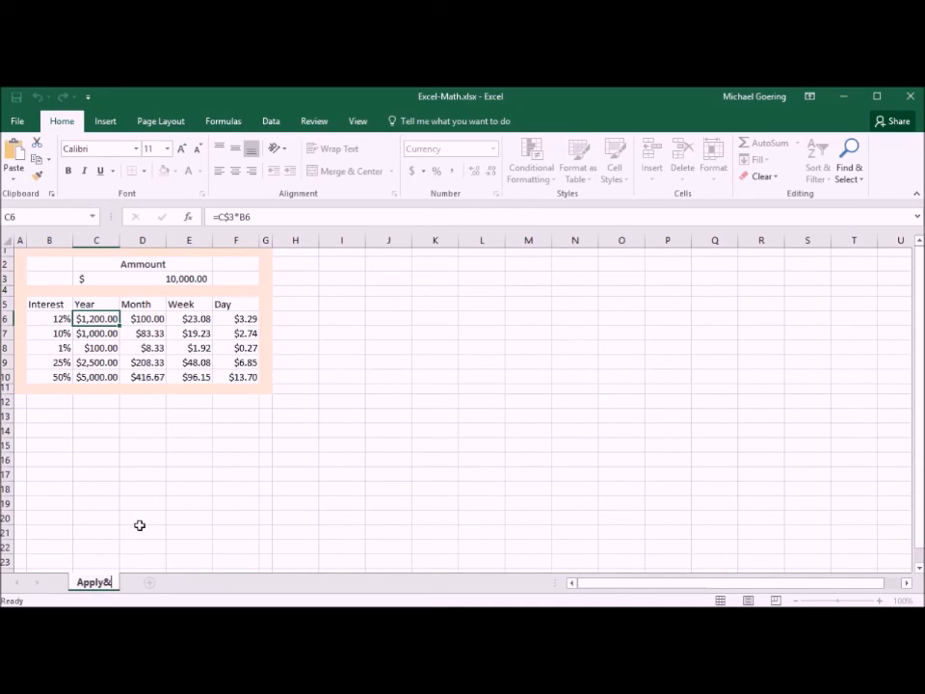